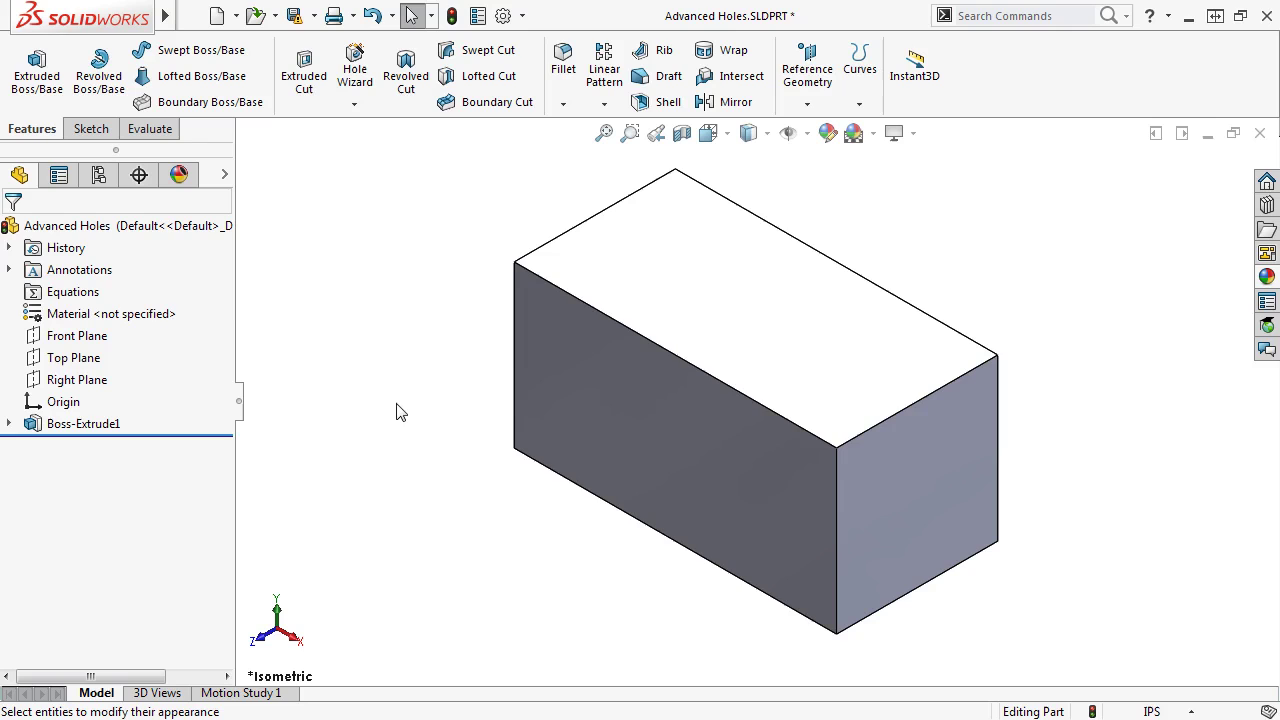
- Apply the Plastic library's translucent plastic appearance to the block's faces, then return to Trimetric view
{"action": "left_click", "coordinate": [616, 461]}
{"action": "left_click", "coordinate": [699, 301], "text": "ctrl"}
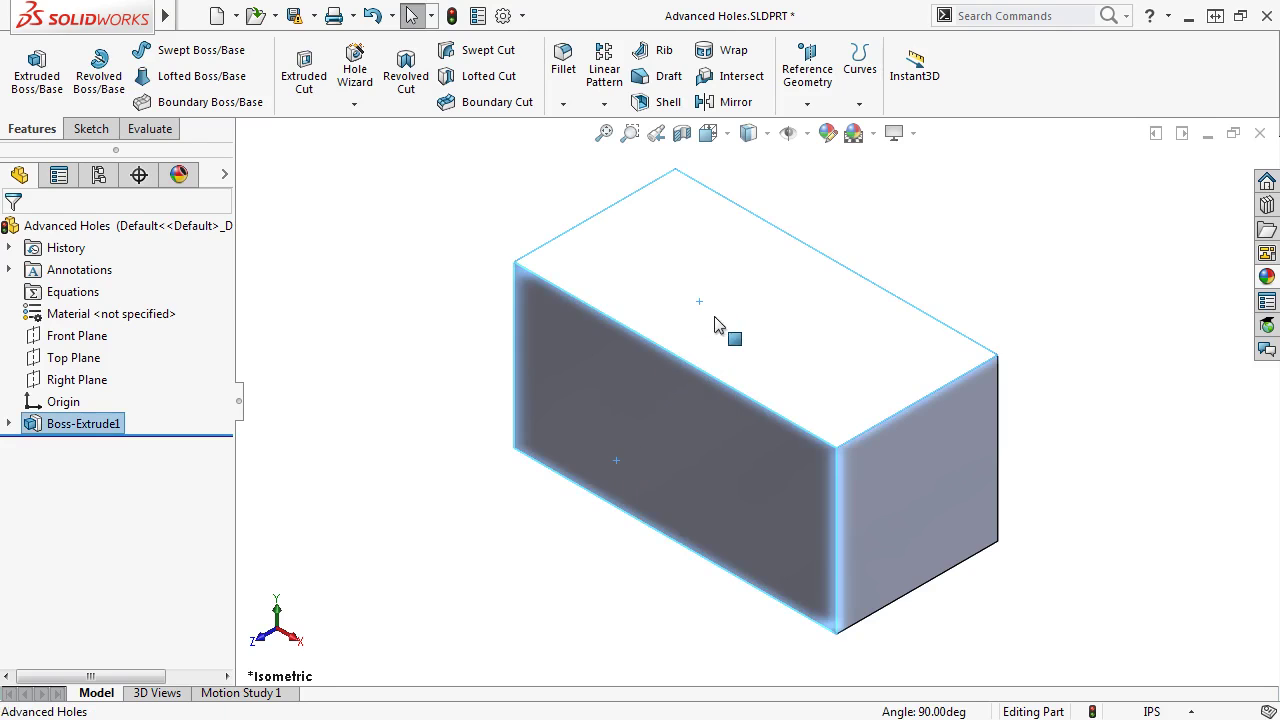
{"action": "middle_click_drag", "start_coordinate": [1163, 606], "coordinate": [606, 334]}
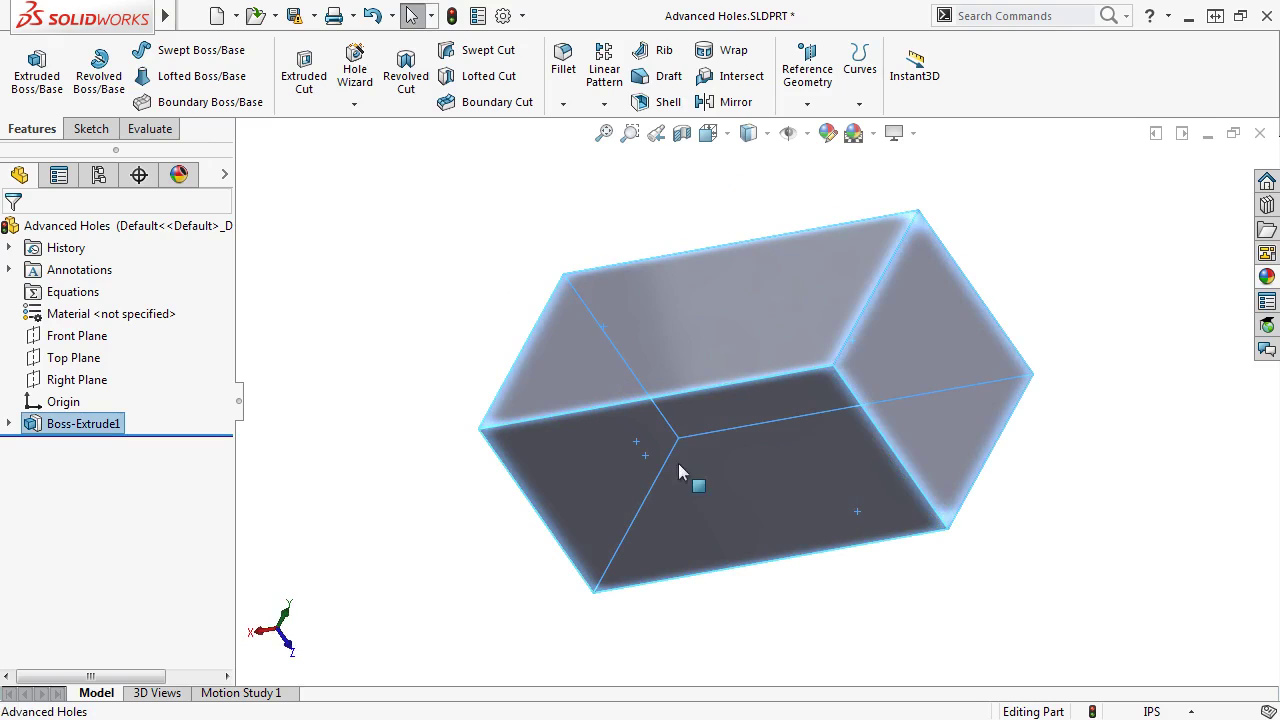
{"action": "left_click", "coordinate": [907, 390]}
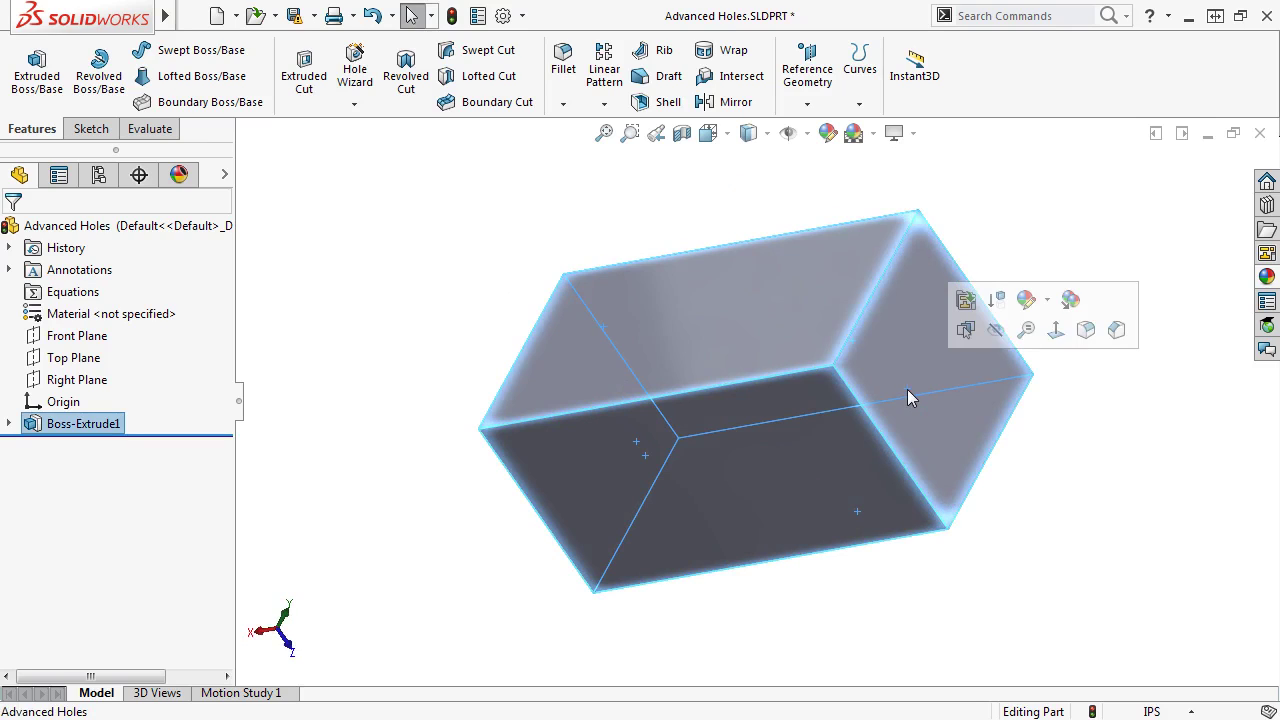
{"action": "left_click", "coordinate": [1048, 300]}
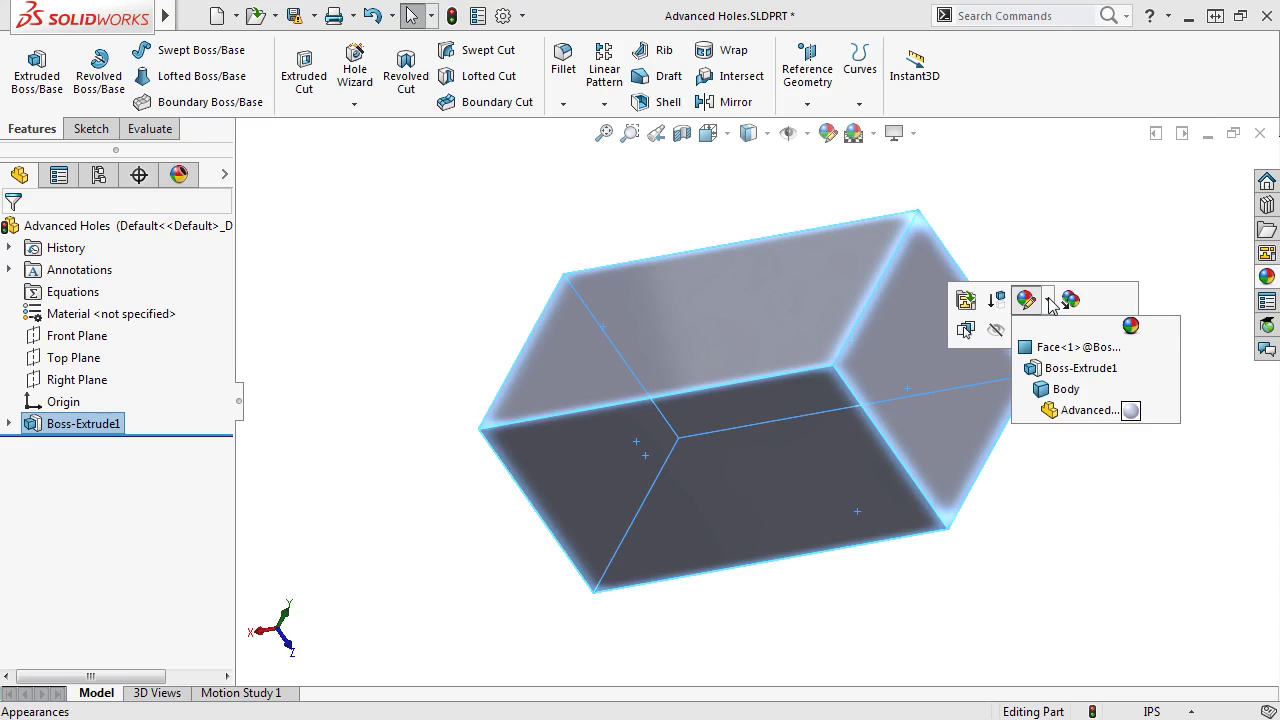
{"action": "left_click", "coordinate": [1051, 349]}
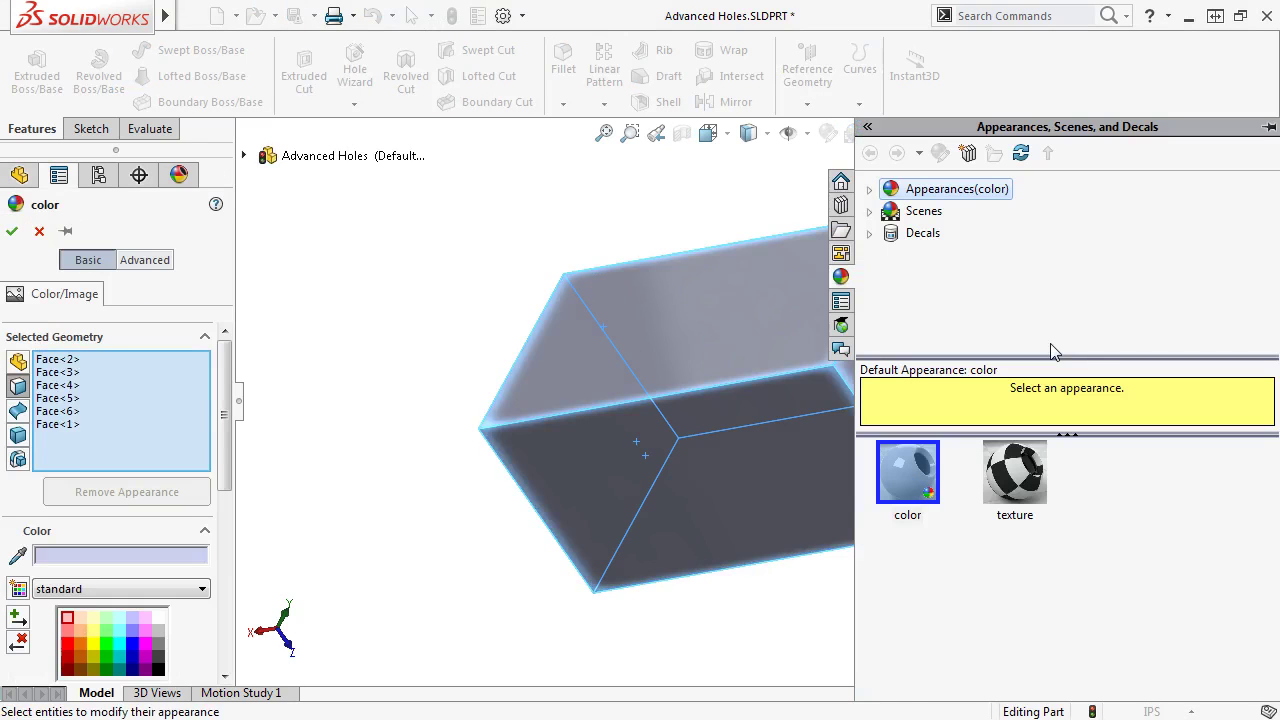
{"action": "left_click", "coordinate": [870, 187]}
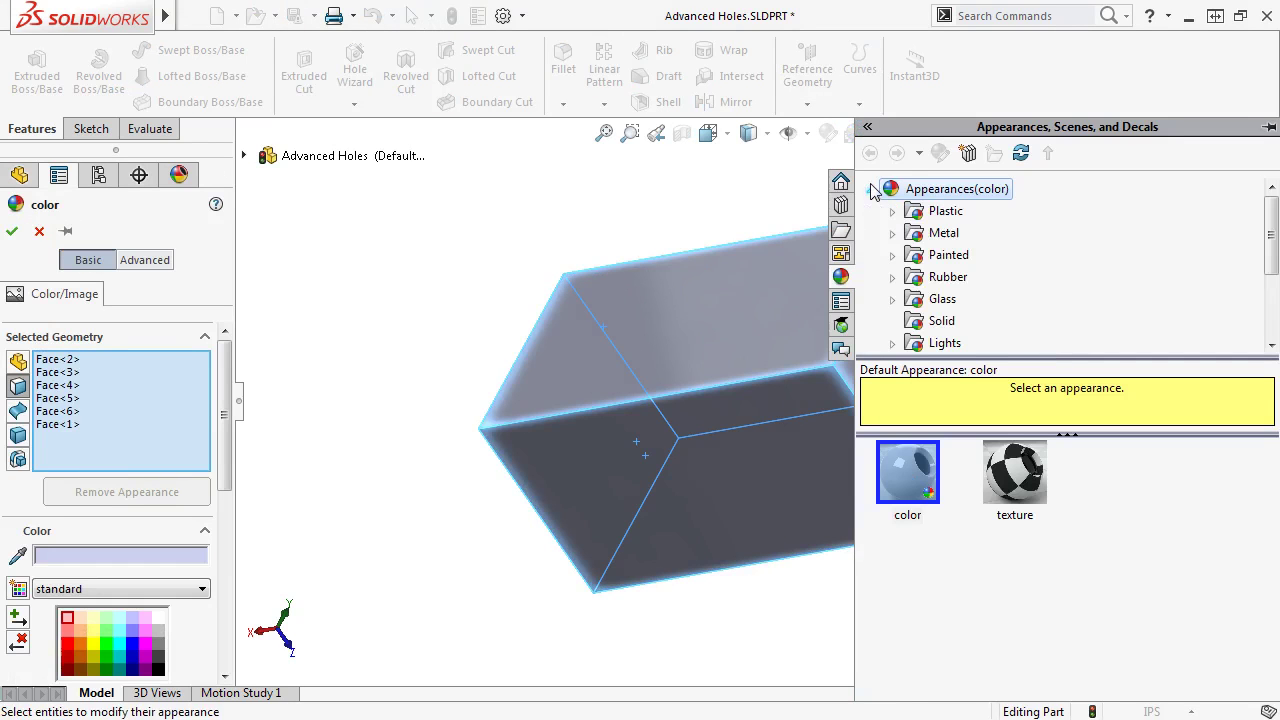
{"action": "left_click", "coordinate": [935, 217]}
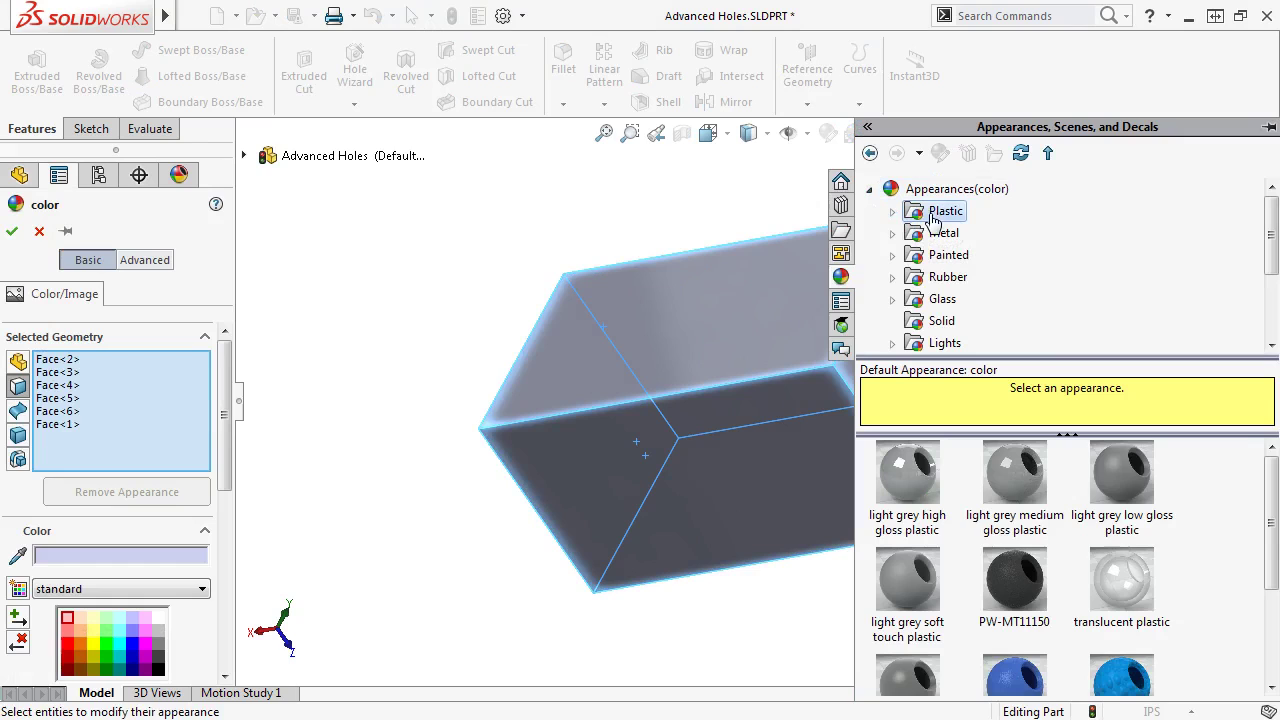
{"action": "left_click", "coordinate": [1140, 575]}
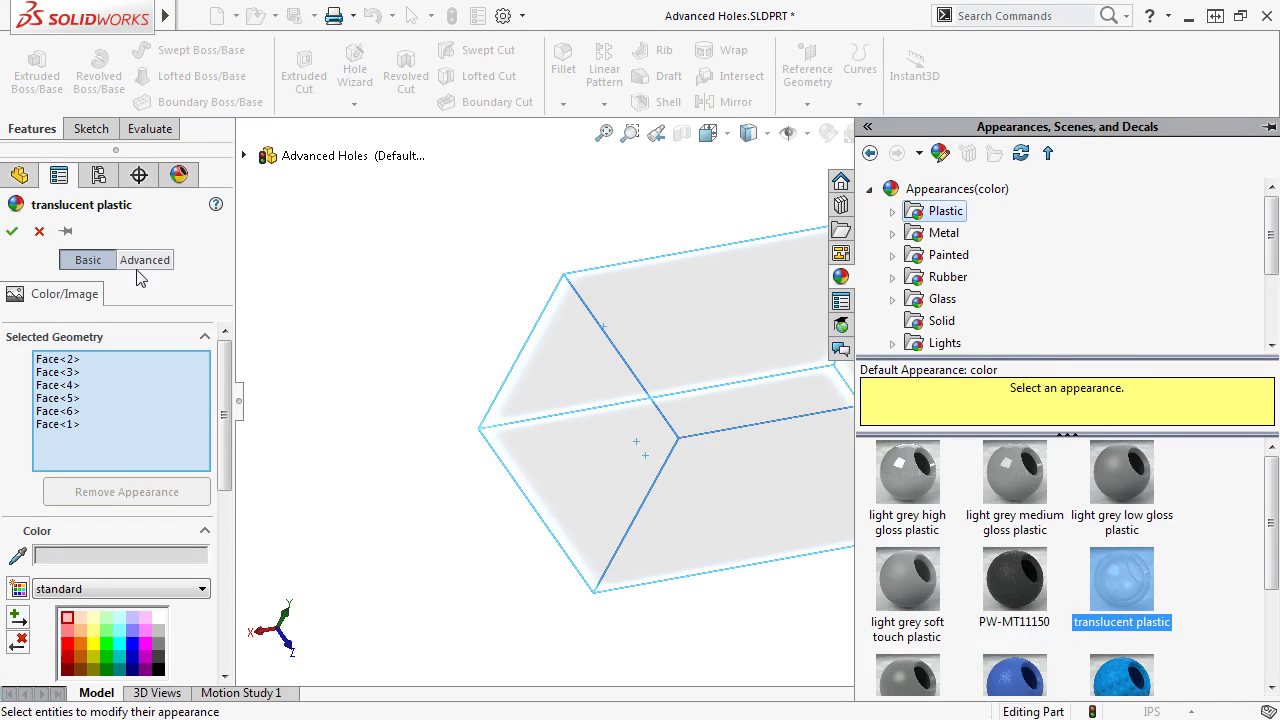
{"action": "left_click", "coordinate": [13, 231]}
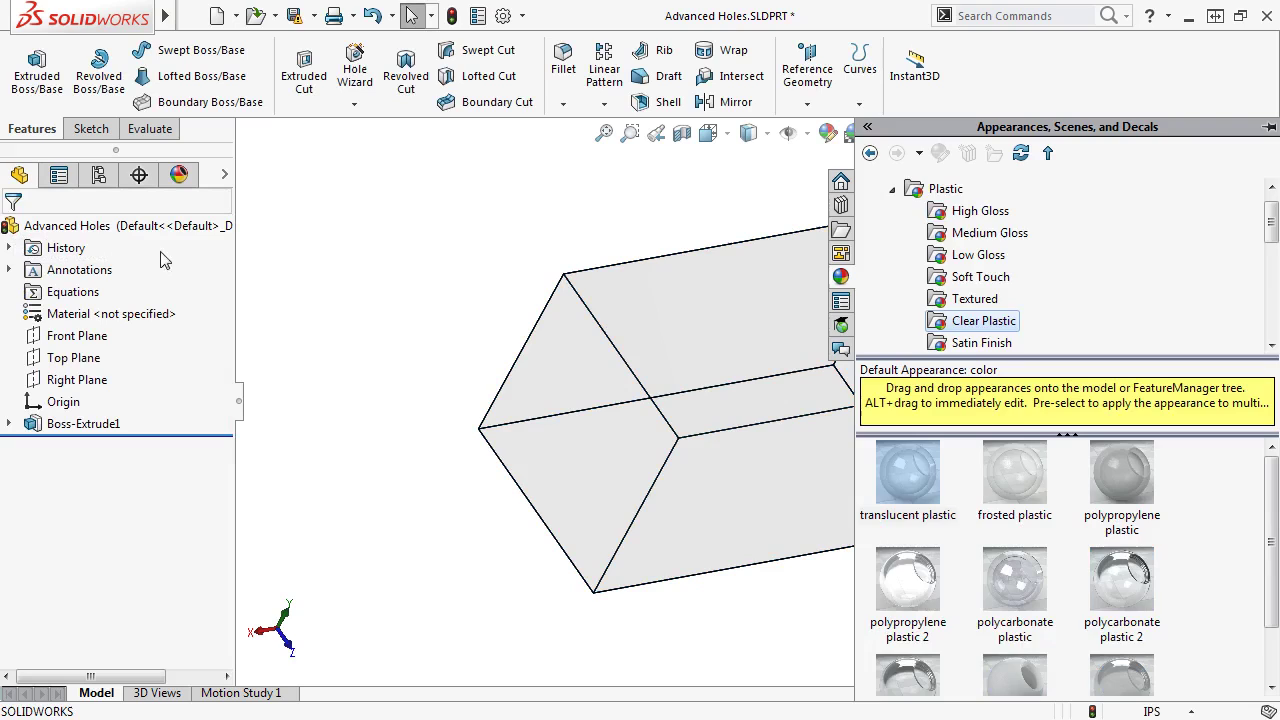
{"action": "key", "text": "ctrl+7"}
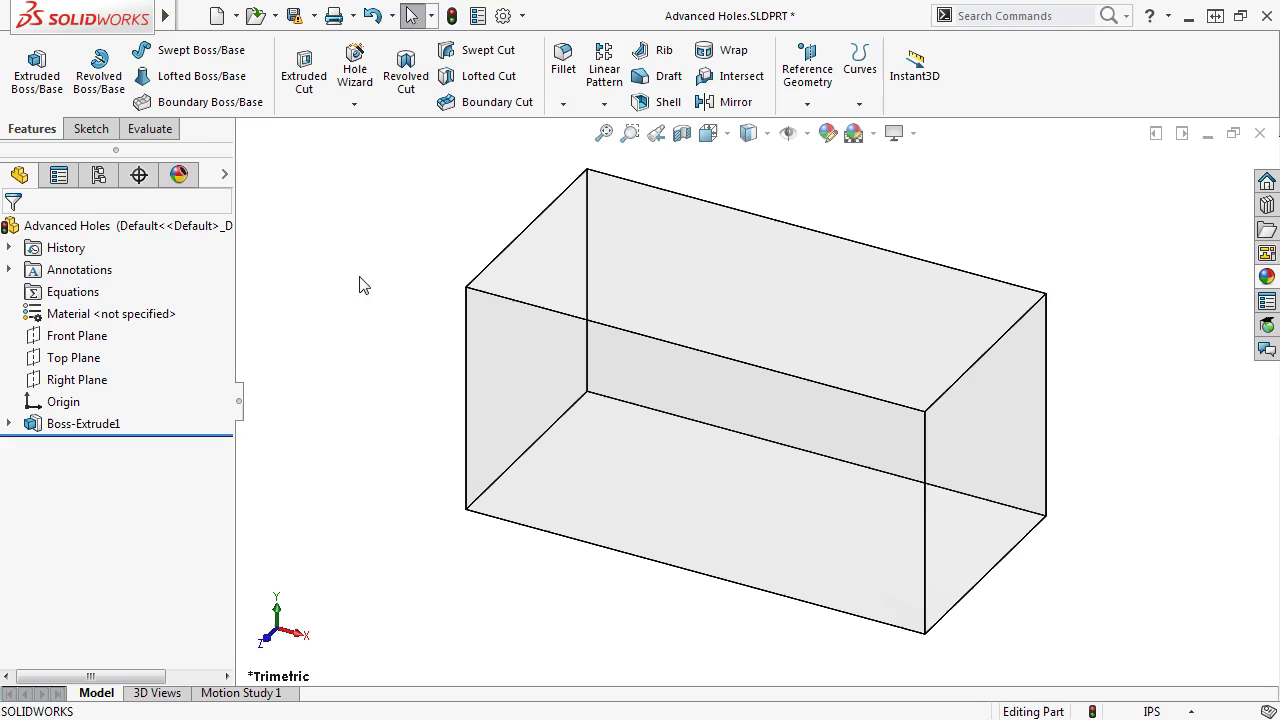
- Launch the Advanced Hole command from Insert > Features
{"action": "left_click", "coordinate": [354, 104]}
{"action": "mouse_move", "coordinate": [165, 16]}
{"action": "left_click", "coordinate": [225, 16]}
{"action": "mouse_move", "coordinate": [297, 28]}
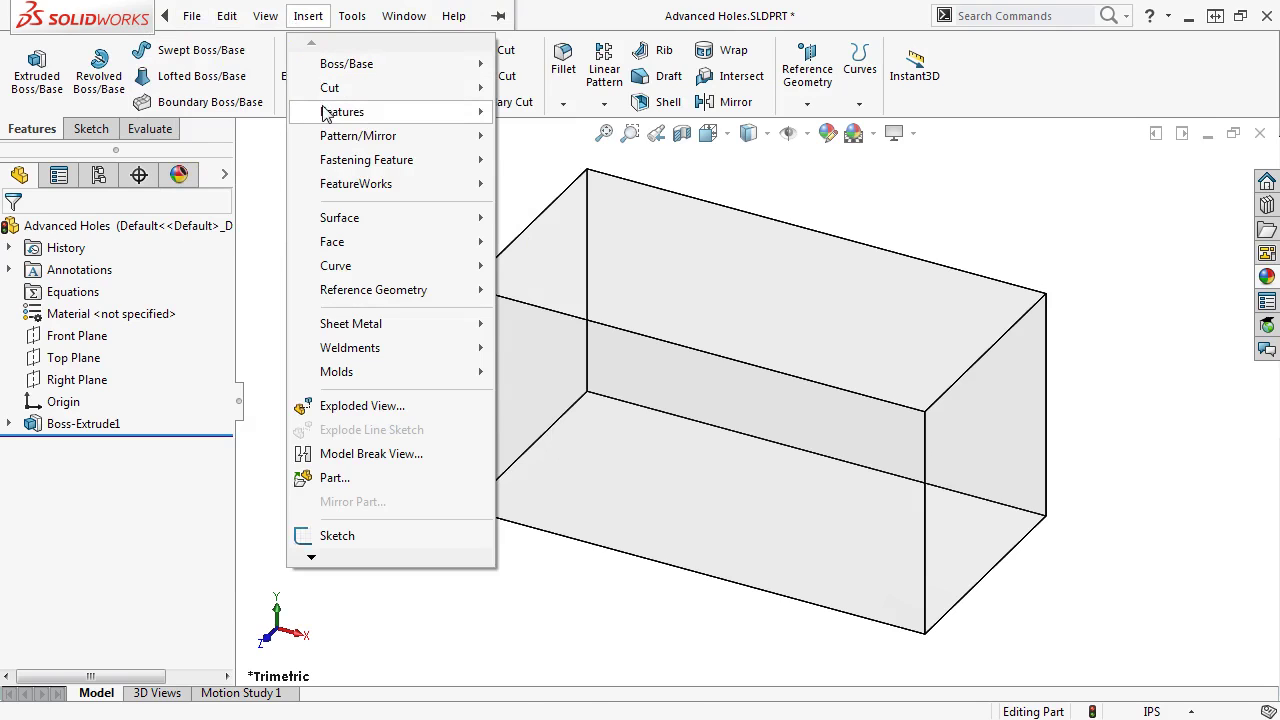
{"action": "mouse_move", "coordinate": [323, 110]}
{"action": "left_click", "coordinate": [598, 118]}
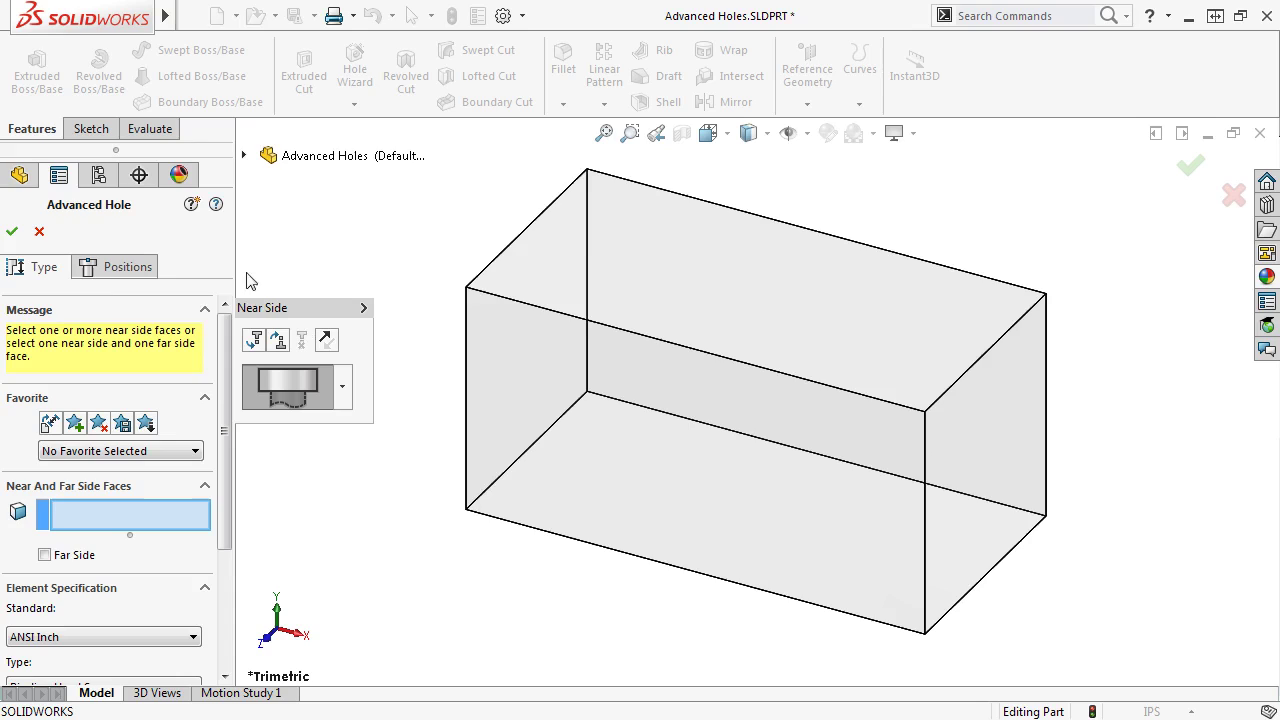
- Pick the block's top face as the near side face and zoom in on the hole marker
{"action": "left_click", "coordinate": [598, 252]}
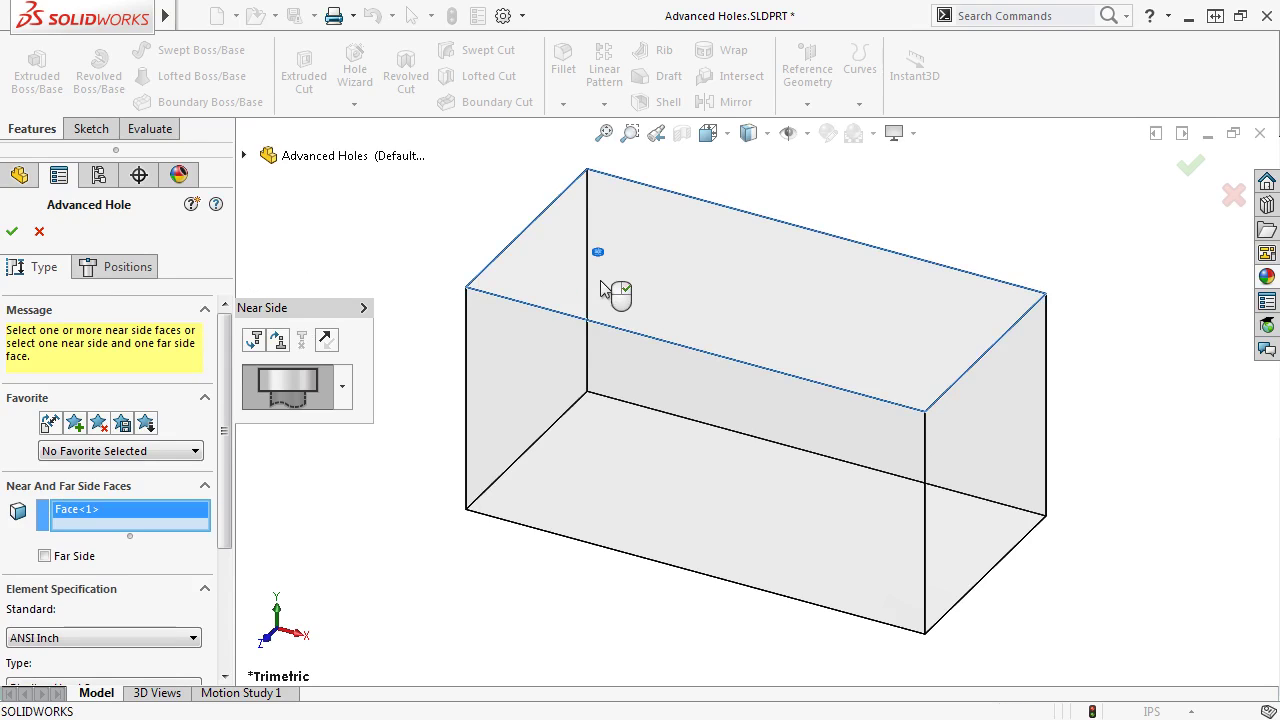
{"action": "left_click", "coordinate": [630, 133]}
{"action": "left_click_drag", "start_coordinate": [518, 184], "coordinate": [730, 364]}
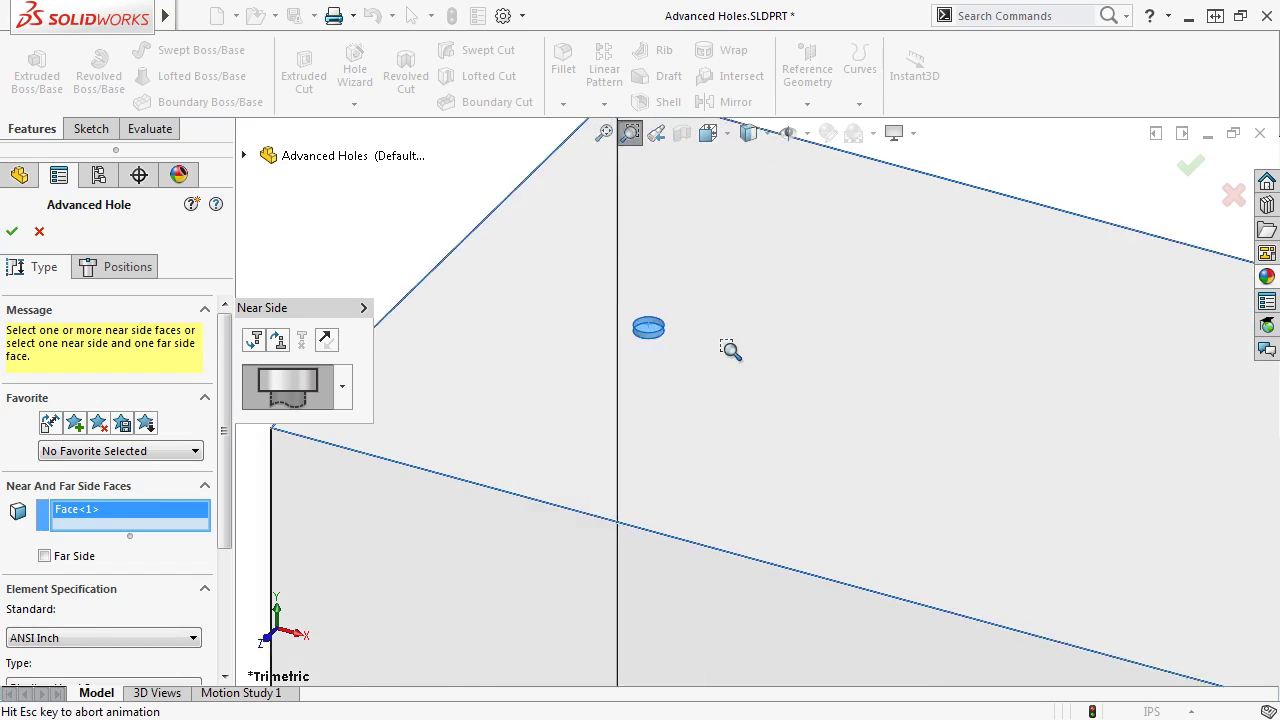
{"action": "left_click", "coordinate": [630, 133]}
{"action": "left_click_drag", "start_coordinate": [229, 350], "coordinate": [229, 456]}
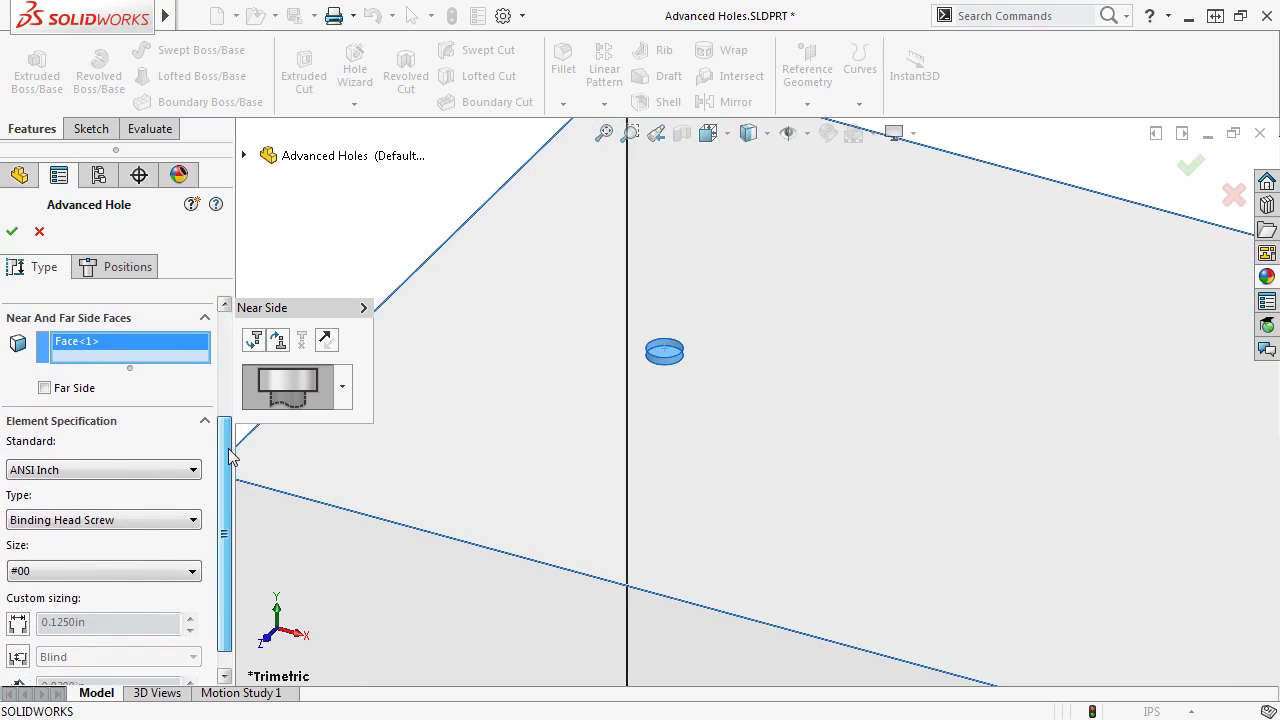
- Keep a Near Side Counterbore and add a straight drilled Hole element below it
{"action": "left_click", "coordinate": [341, 387]}
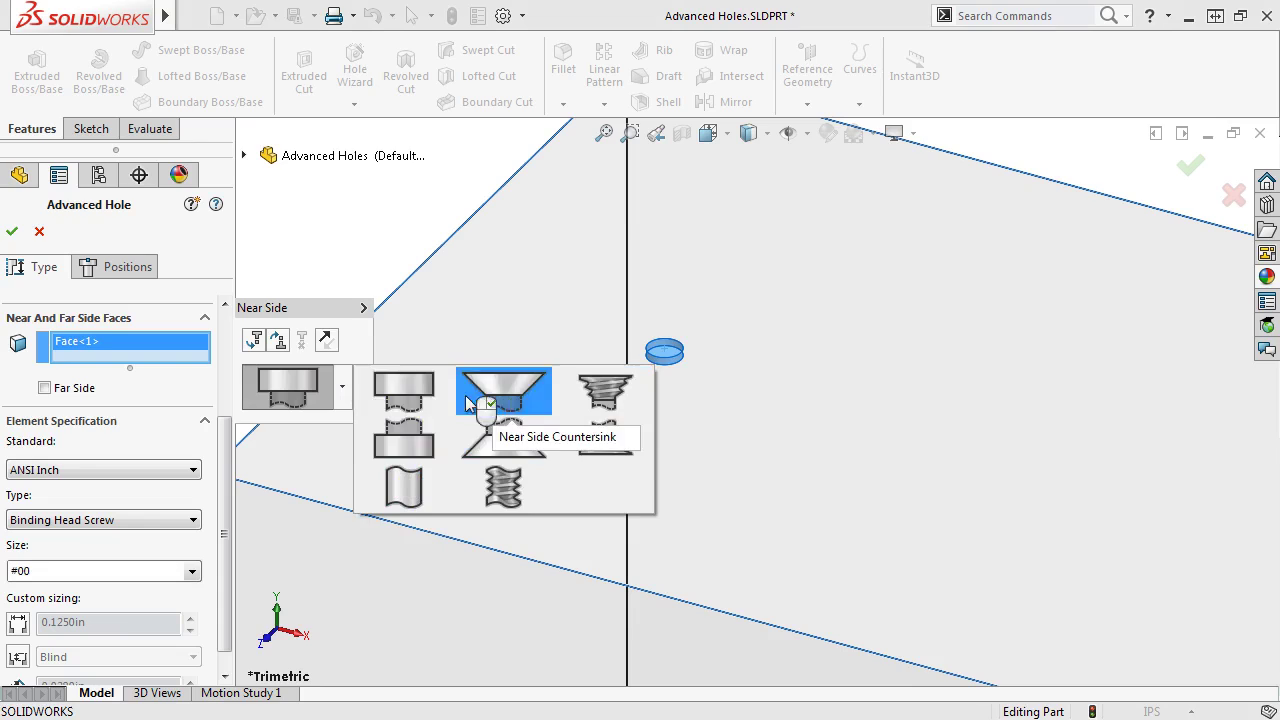
{"action": "left_click", "coordinate": [413, 400]}
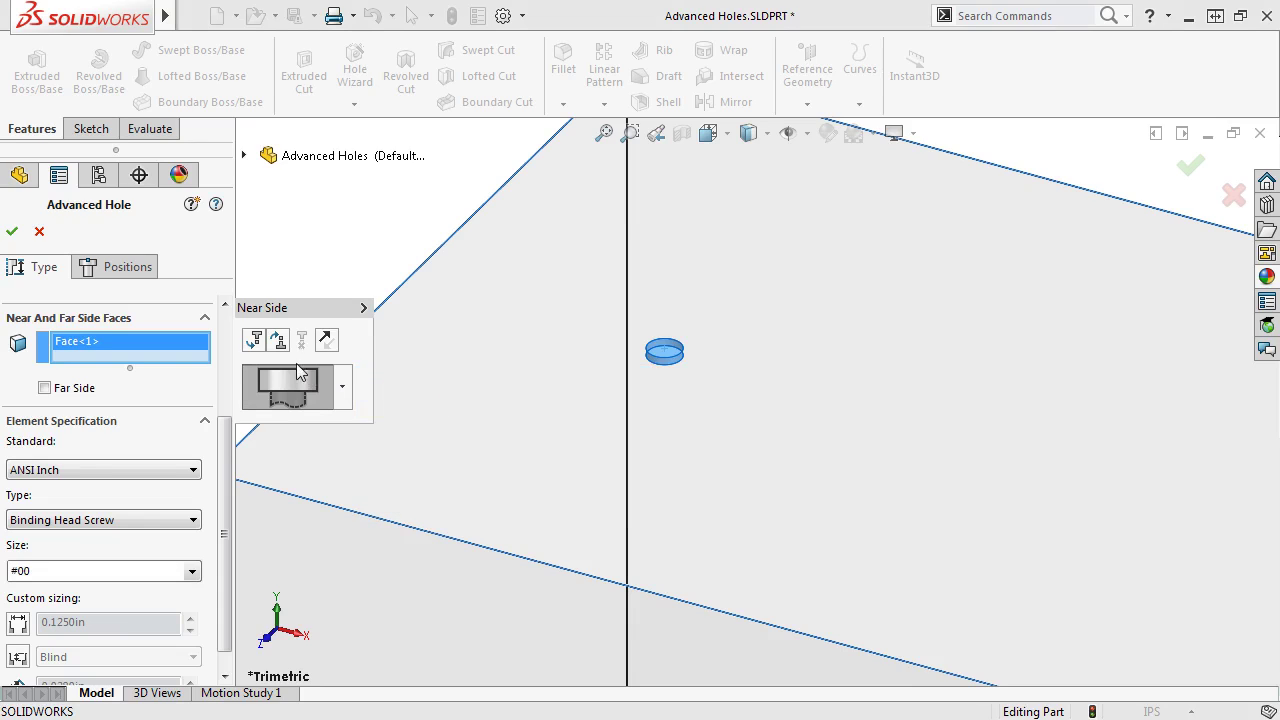
{"action": "left_click", "coordinate": [254, 341]}
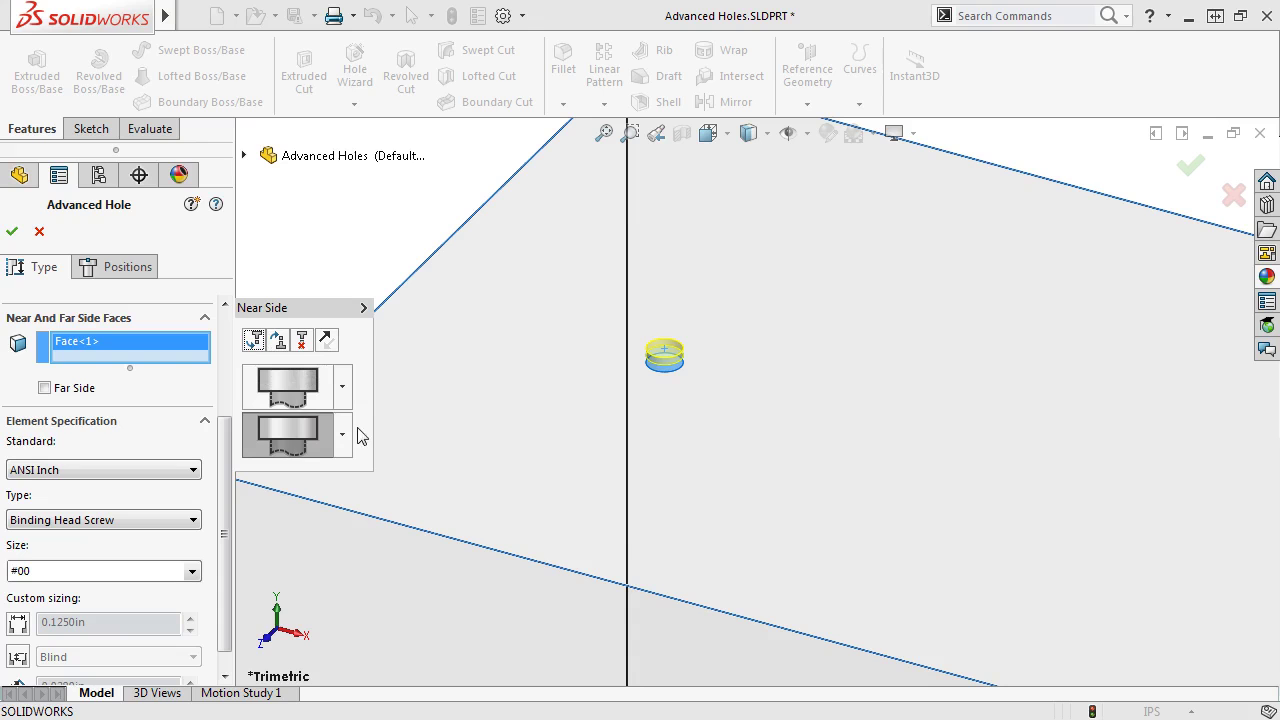
{"action": "middle_click_drag", "start_coordinate": [477, 514], "coordinate": [479, 431]}
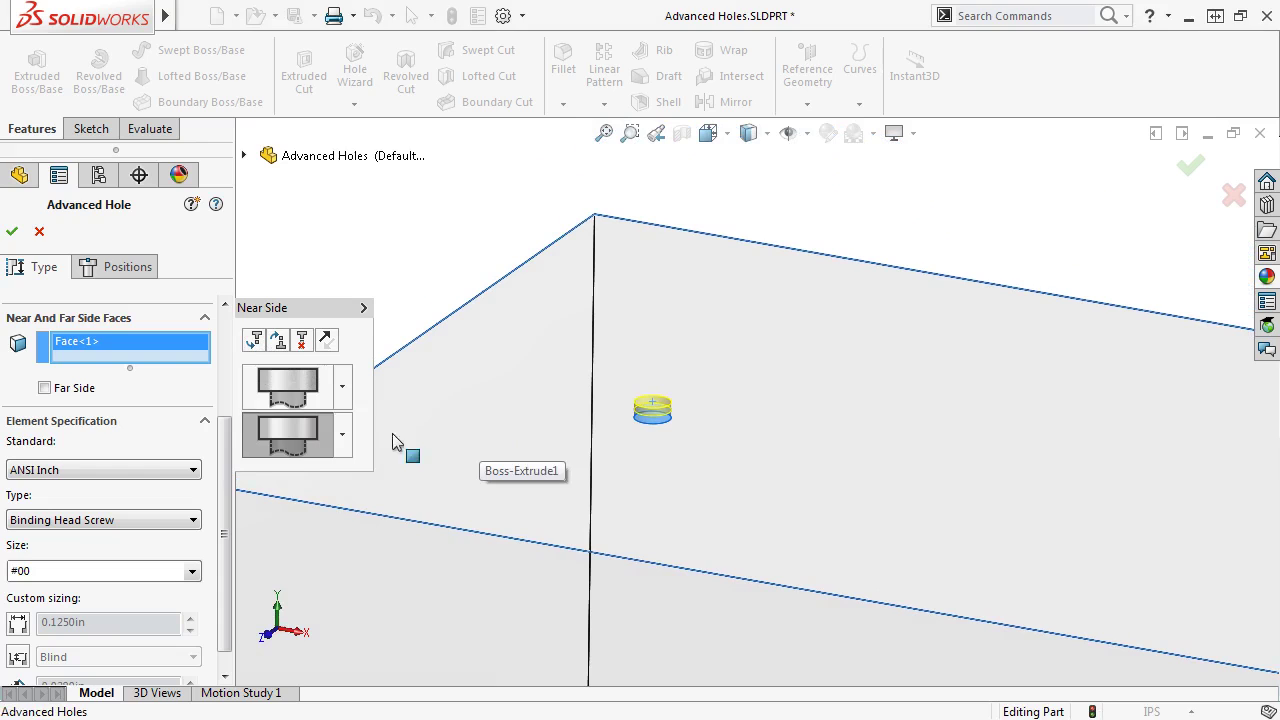
{"action": "left_click", "coordinate": [342, 434]}
{"action": "left_click", "coordinate": [401, 518]}
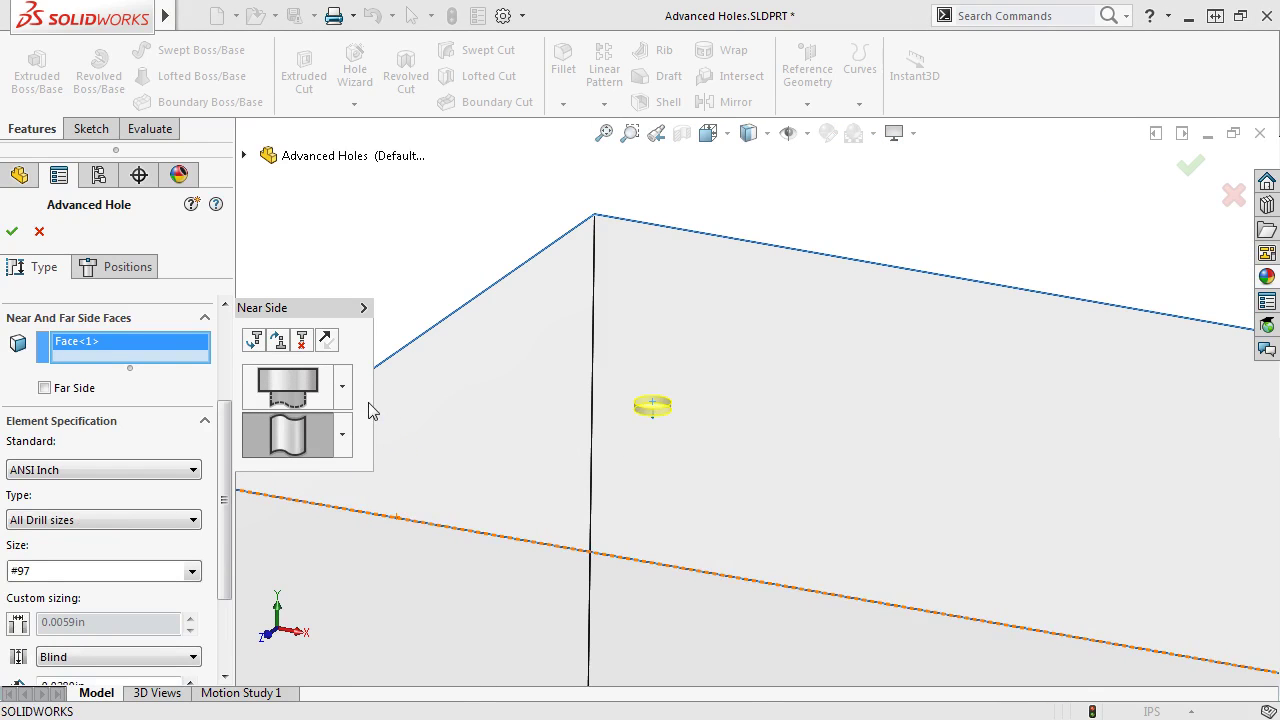
- Enable Far Side and pick the block's bottom face as the far side face
{"action": "left_click", "coordinate": [72, 388]}
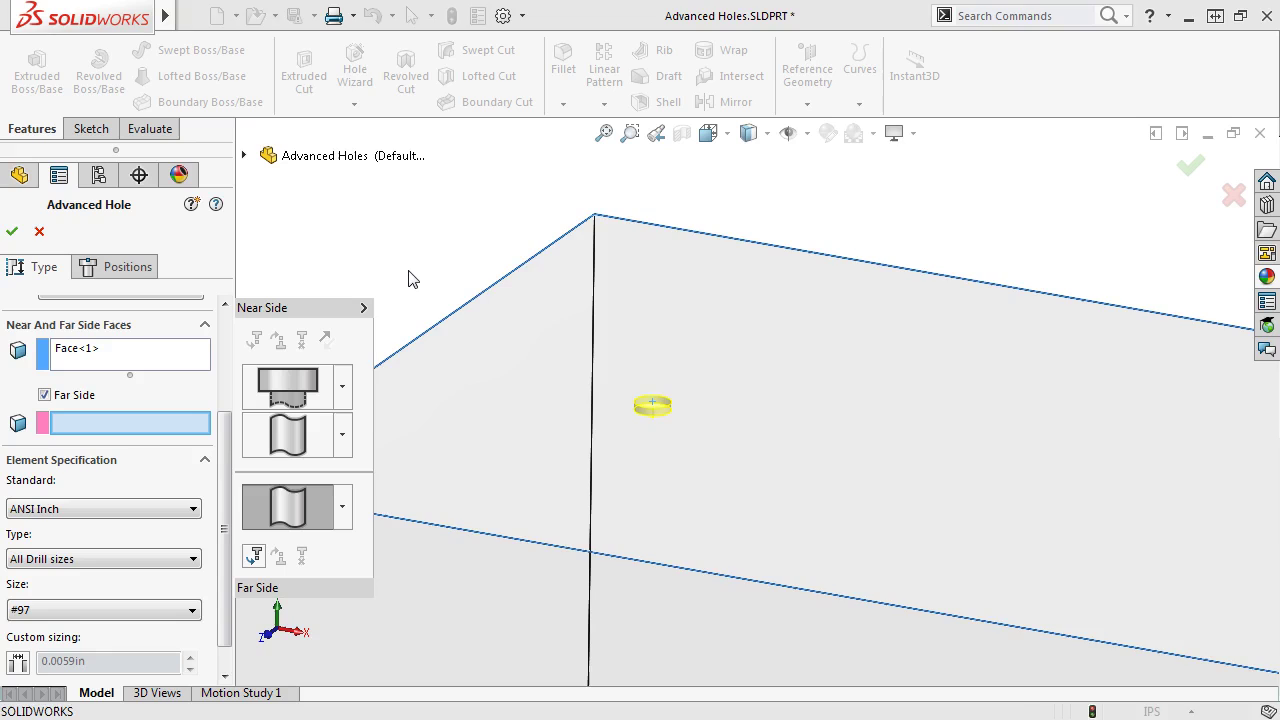
{"action": "key", "text": "f"}
{"action": "middle_click_drag", "start_coordinate": [546, 608], "coordinate": [563, 354]}
{"action": "left_click", "coordinate": [596, 572]}
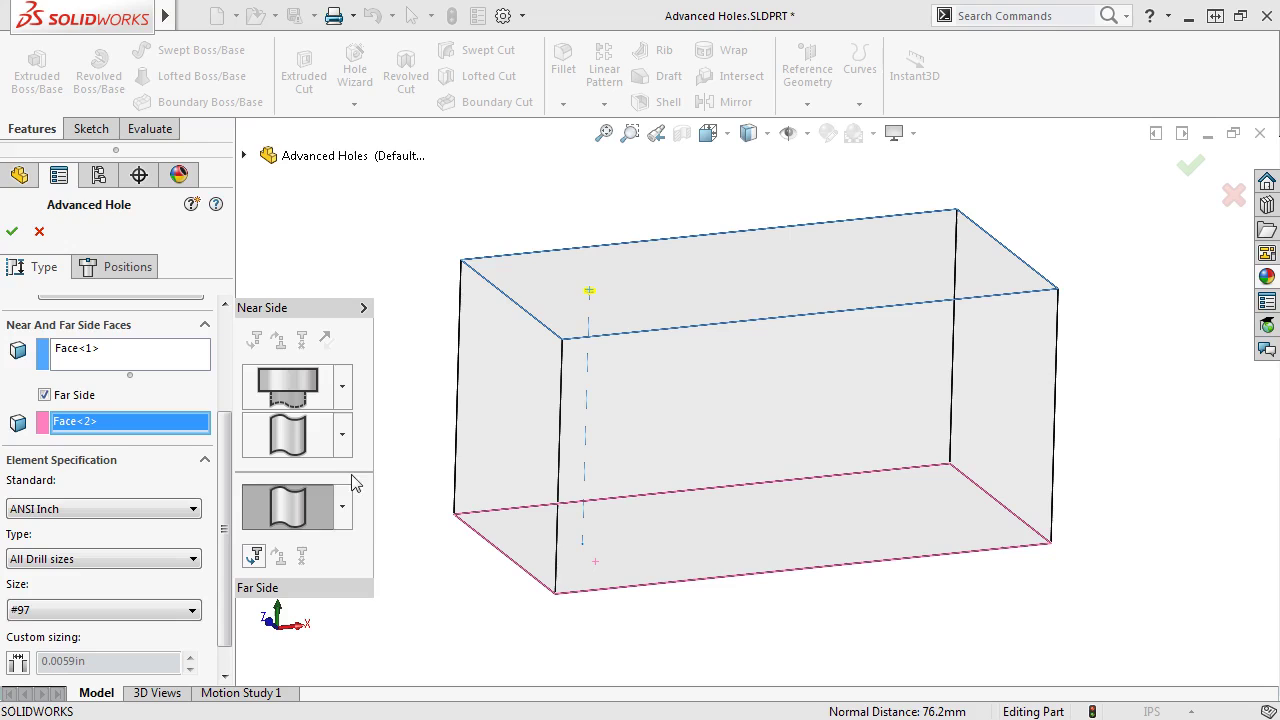
- Set the counterbore to ANSI Inch, Socket Head Cap Screw, size 3/8
{"action": "left_click", "coordinate": [325, 393]}
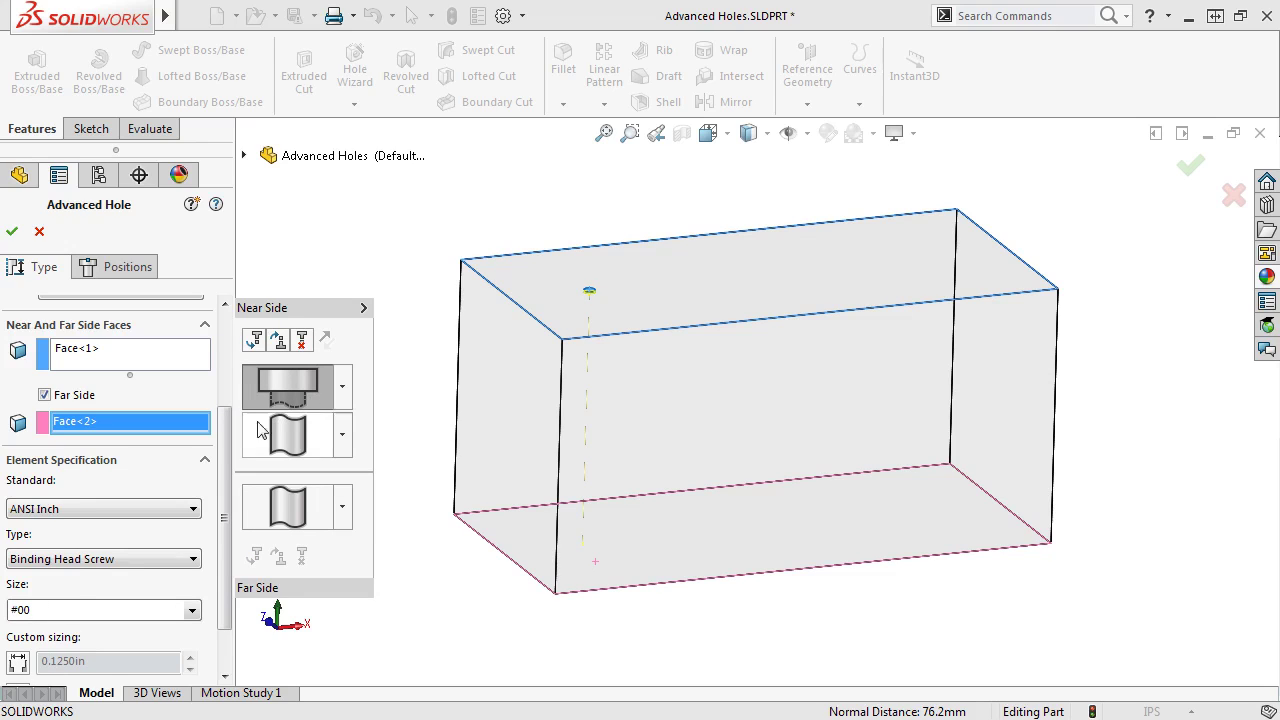
{"action": "left_click_drag", "start_coordinate": [222, 441], "coordinate": [222, 478]}
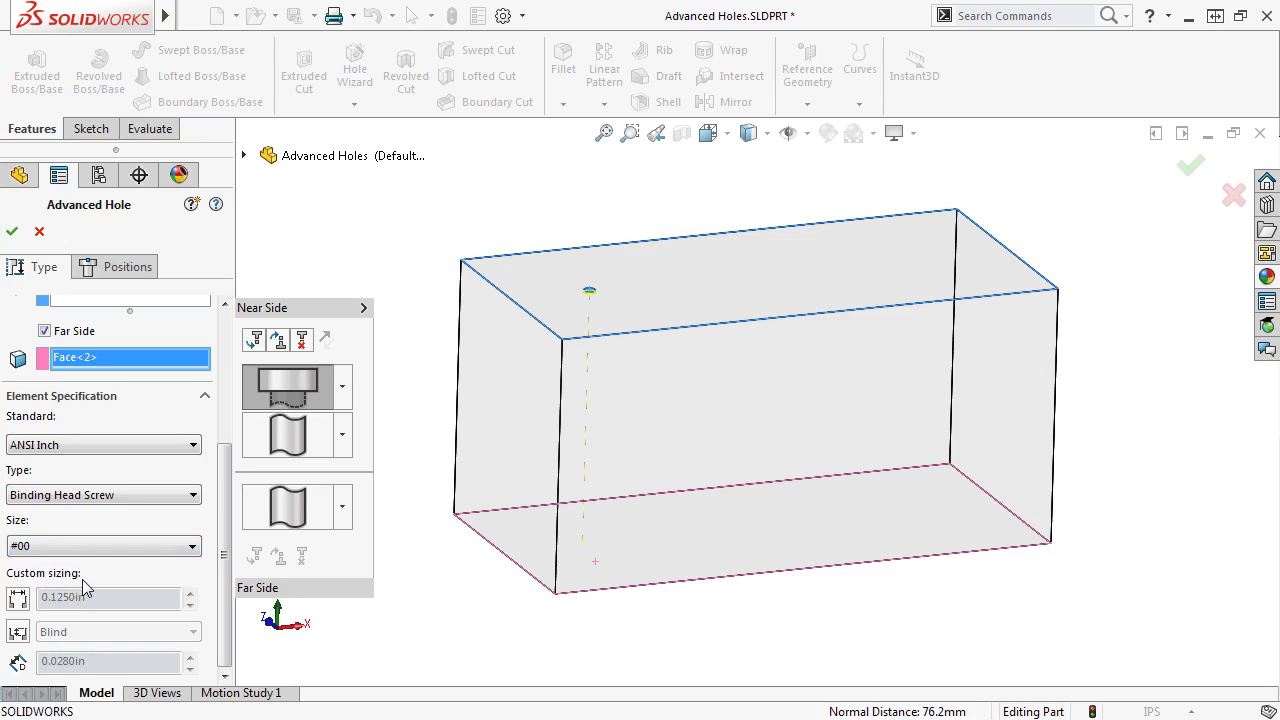
{"action": "left_click", "coordinate": [133, 444]}
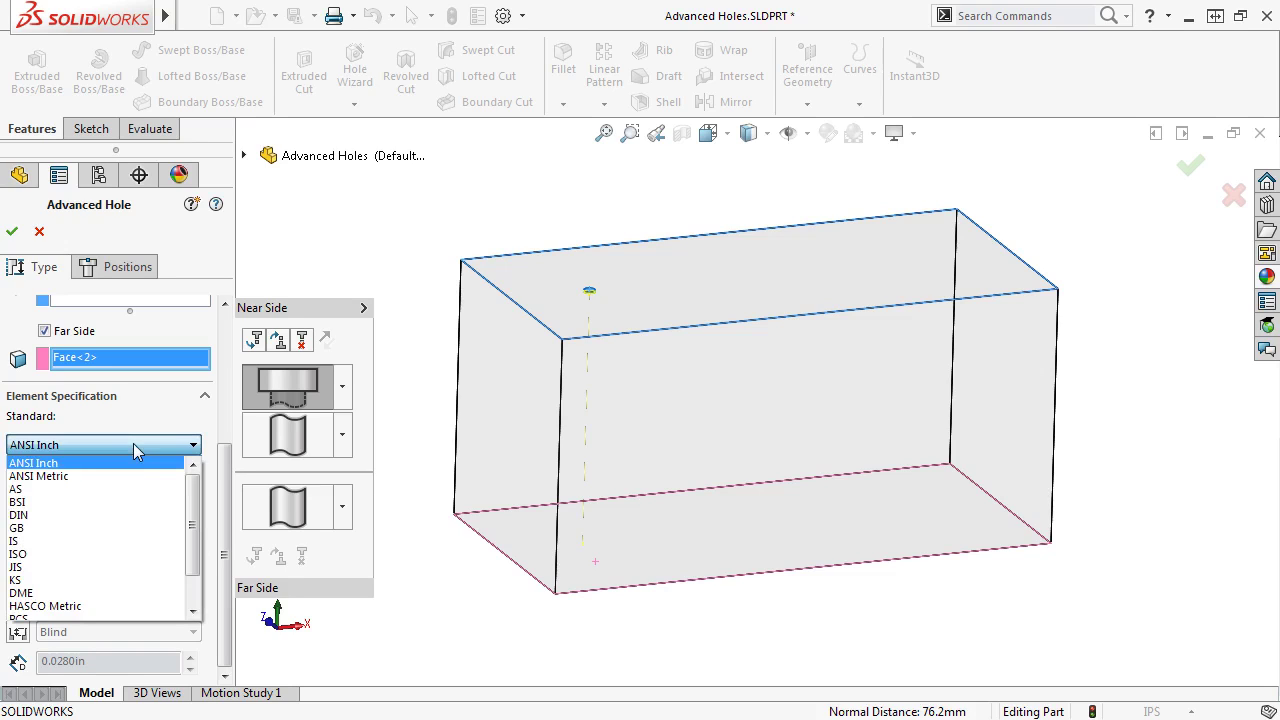
{"action": "left_click", "coordinate": [134, 464]}
{"action": "left_click", "coordinate": [145, 494]}
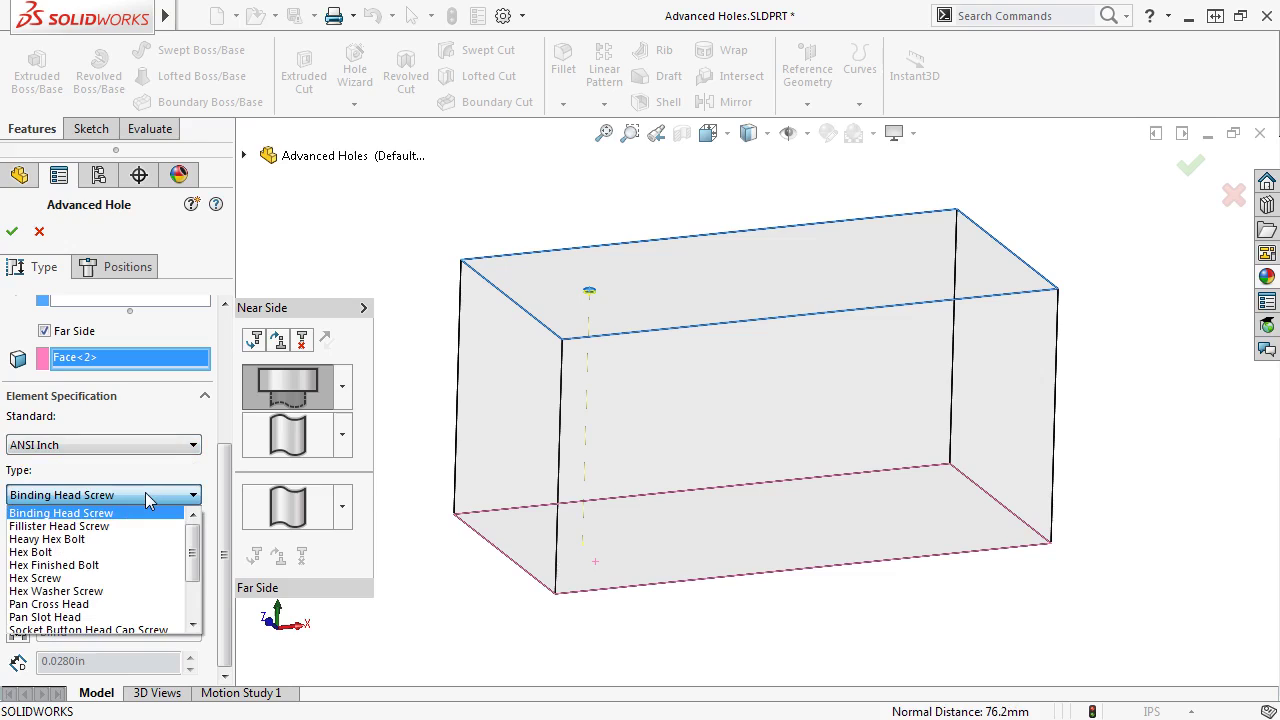
{"action": "scroll", "coordinate": [170, 545], "scroll_direction": "down", "scroll_amount": 2}
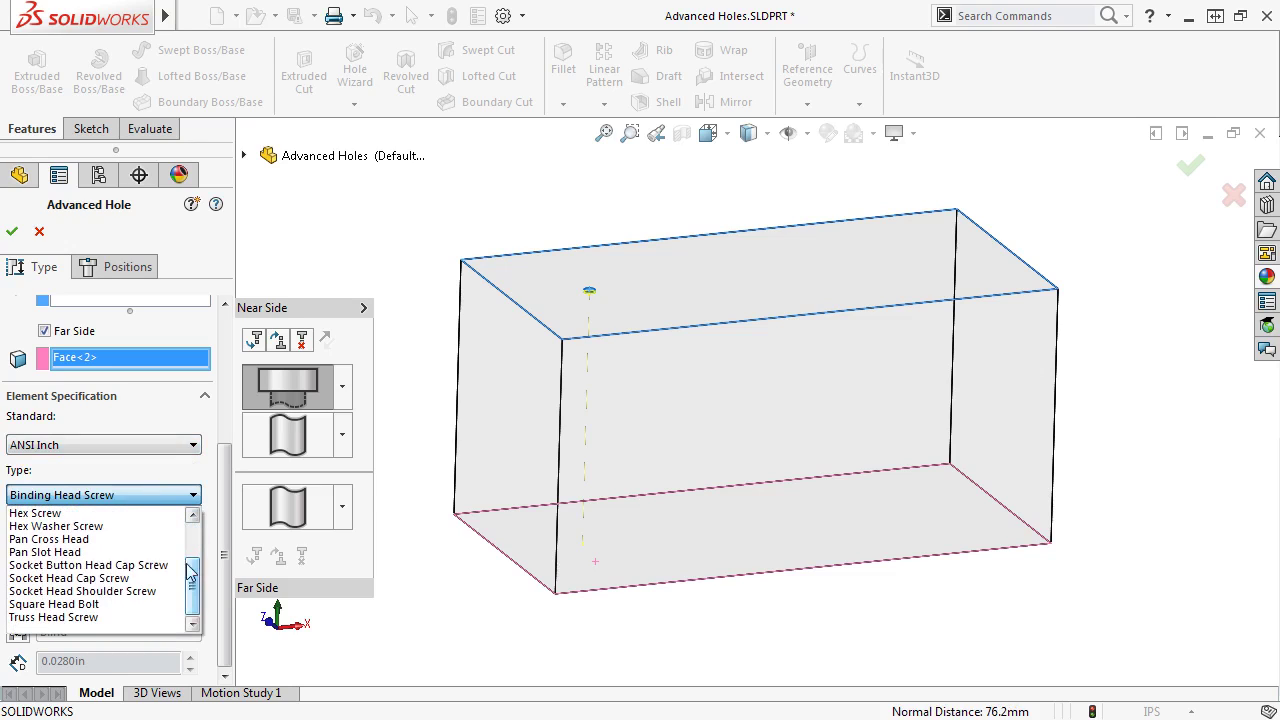
{"action": "left_click", "coordinate": [131, 578]}
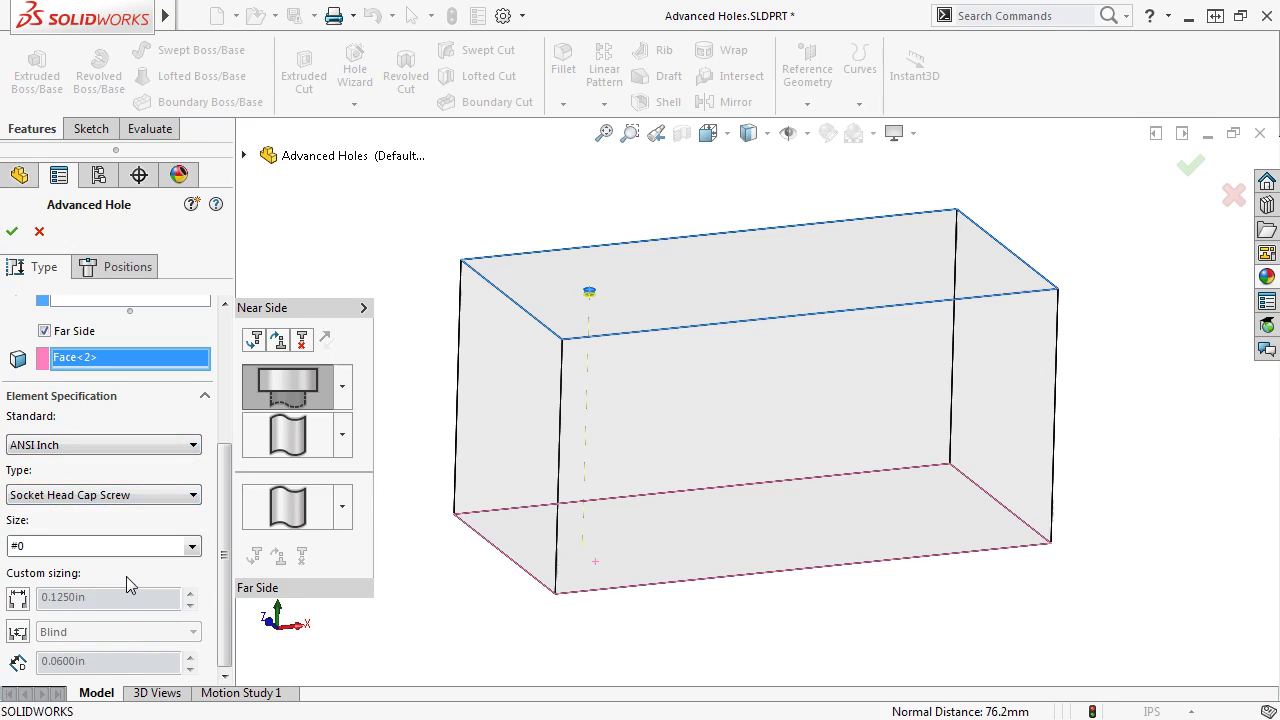
{"action": "left_click", "coordinate": [192, 547]}
{"action": "left_click", "coordinate": [194, 524]}
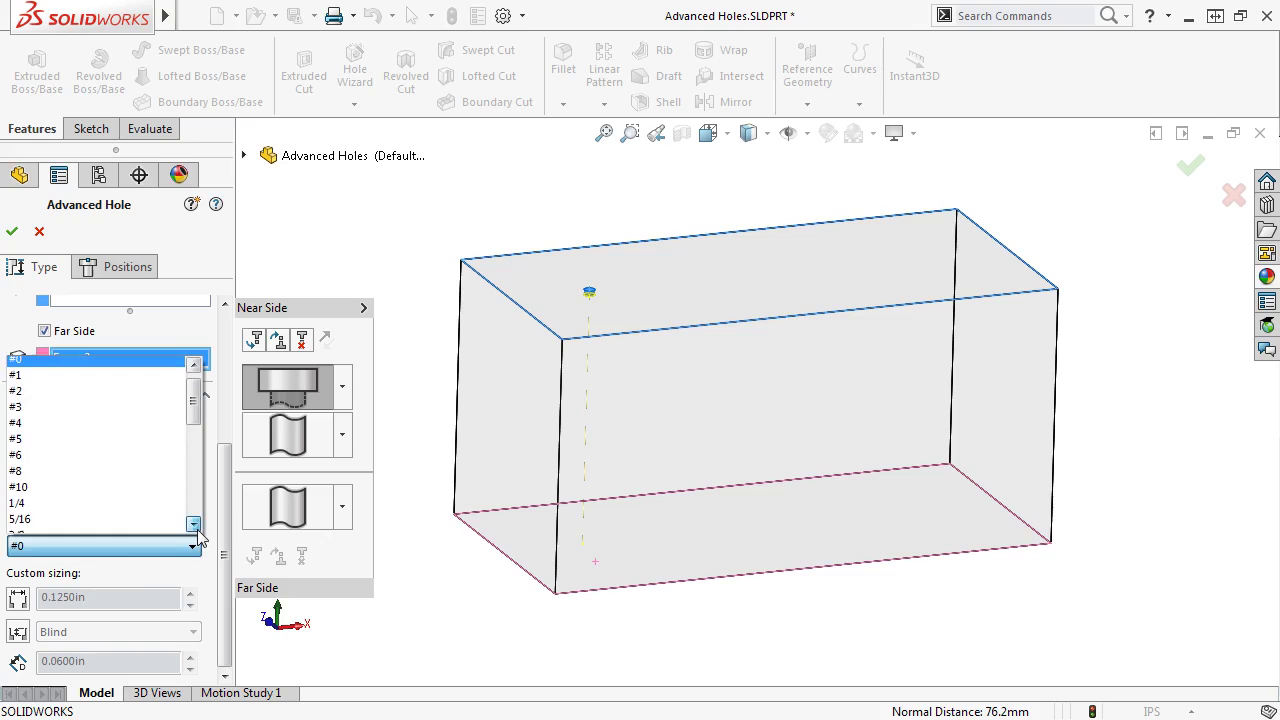
{"action": "left_click", "coordinate": [176, 525]}
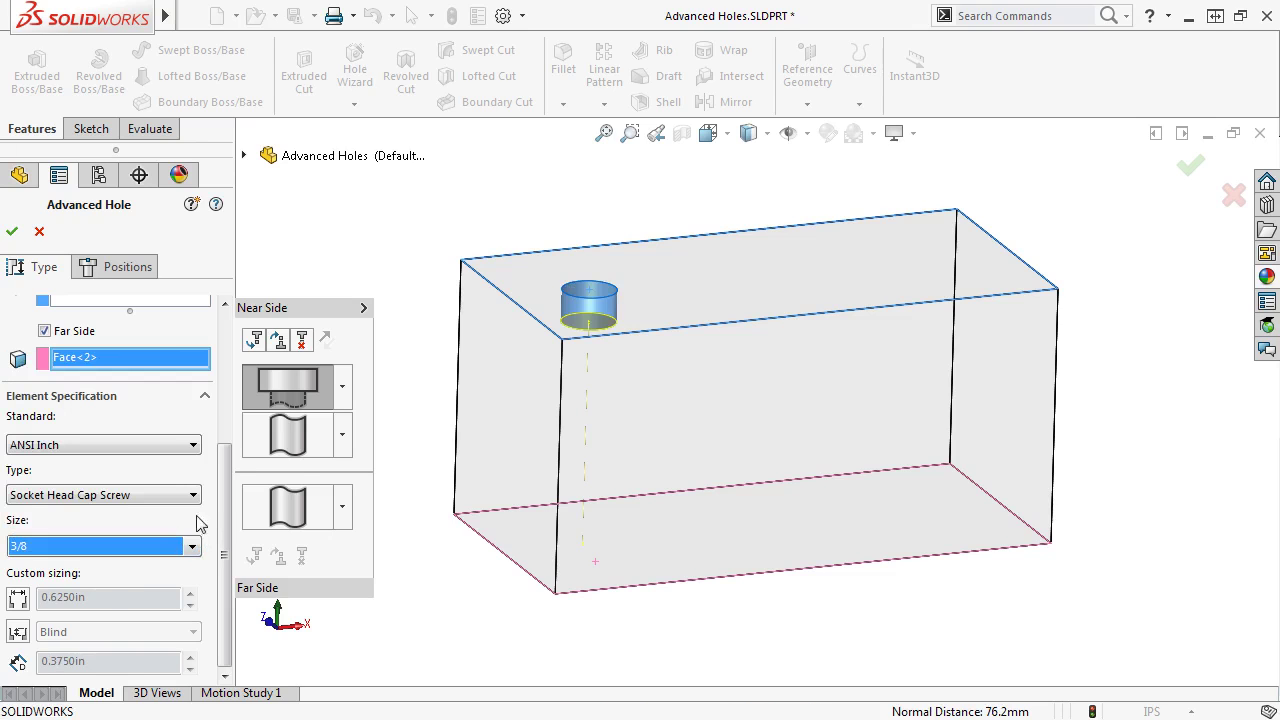
- Zoom in on the counterbore preview and select the straight element below it
{"action": "left_click", "coordinate": [630, 133]}
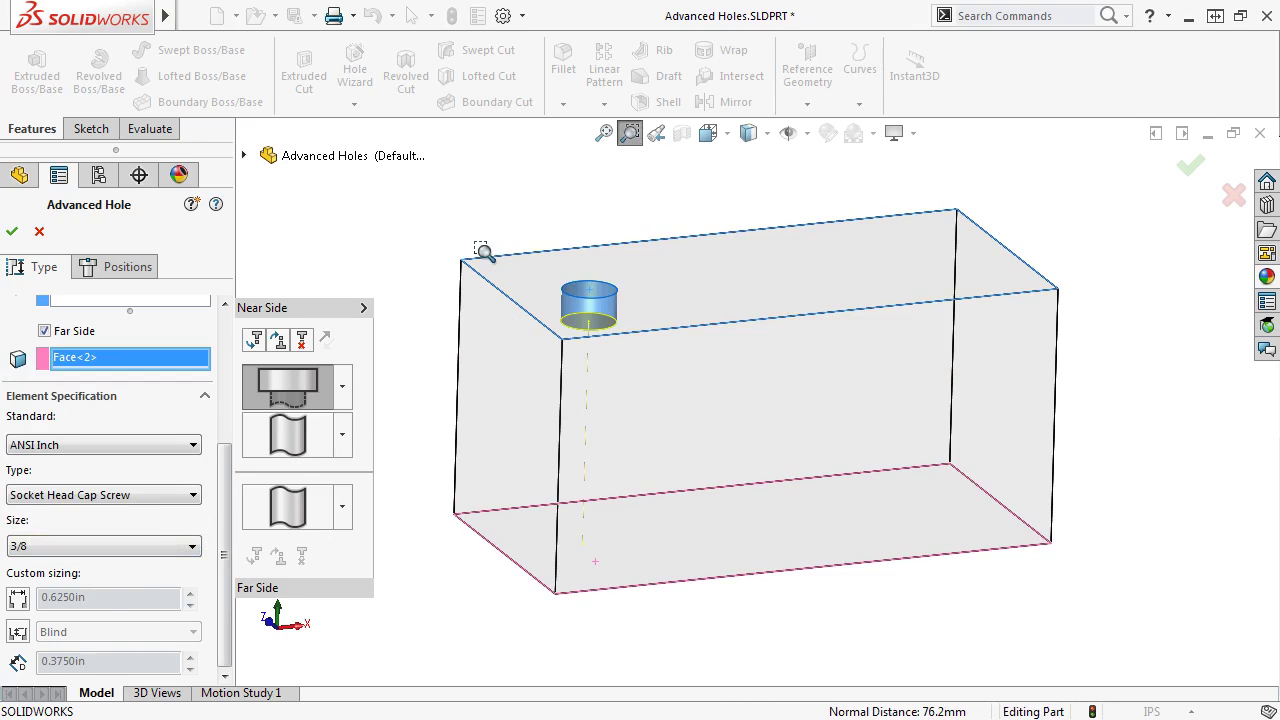
{"action": "left_click_drag", "start_coordinate": [483, 251], "coordinate": [766, 443]}
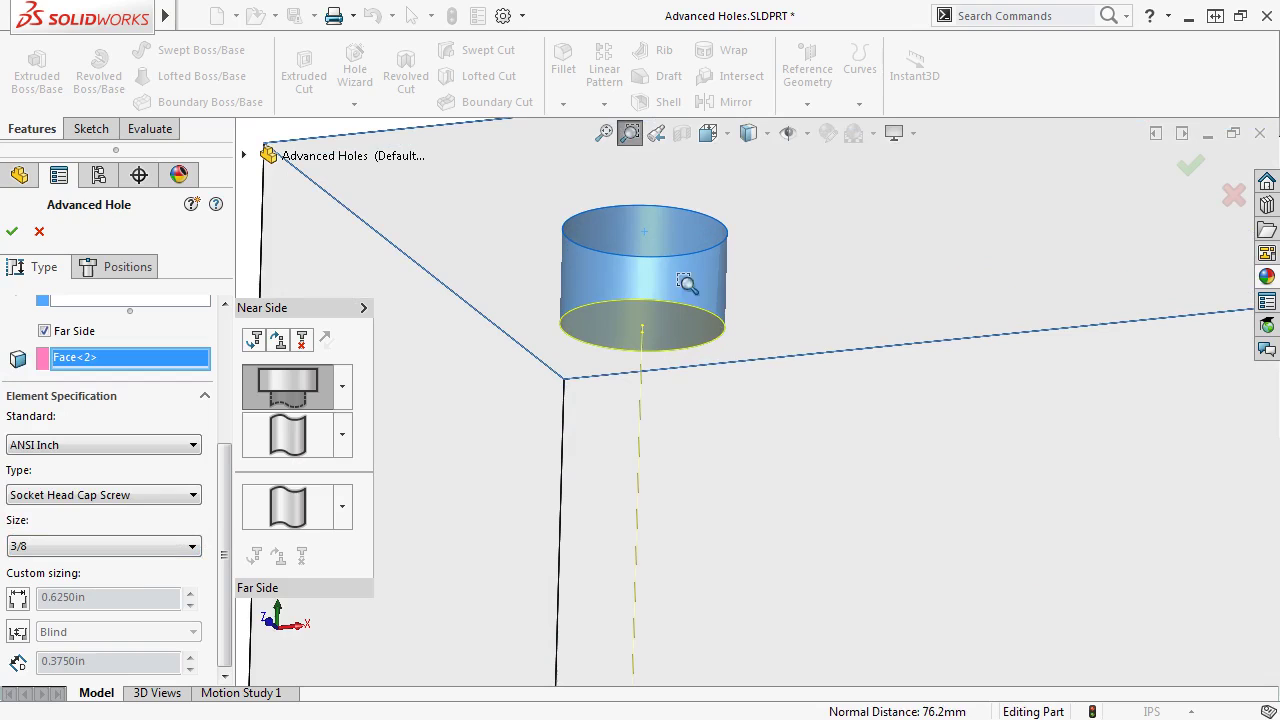
{"action": "left_click", "coordinate": [640, 140]}
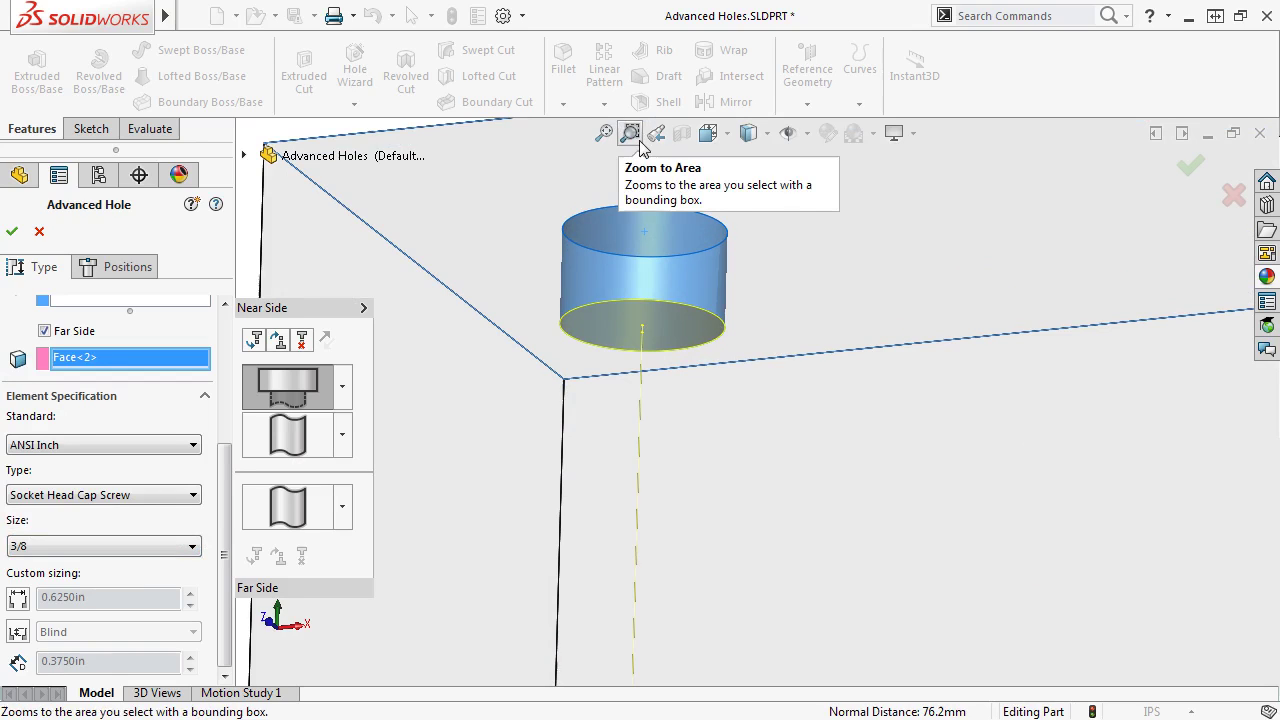
{"action": "left_click", "coordinate": [318, 440]}
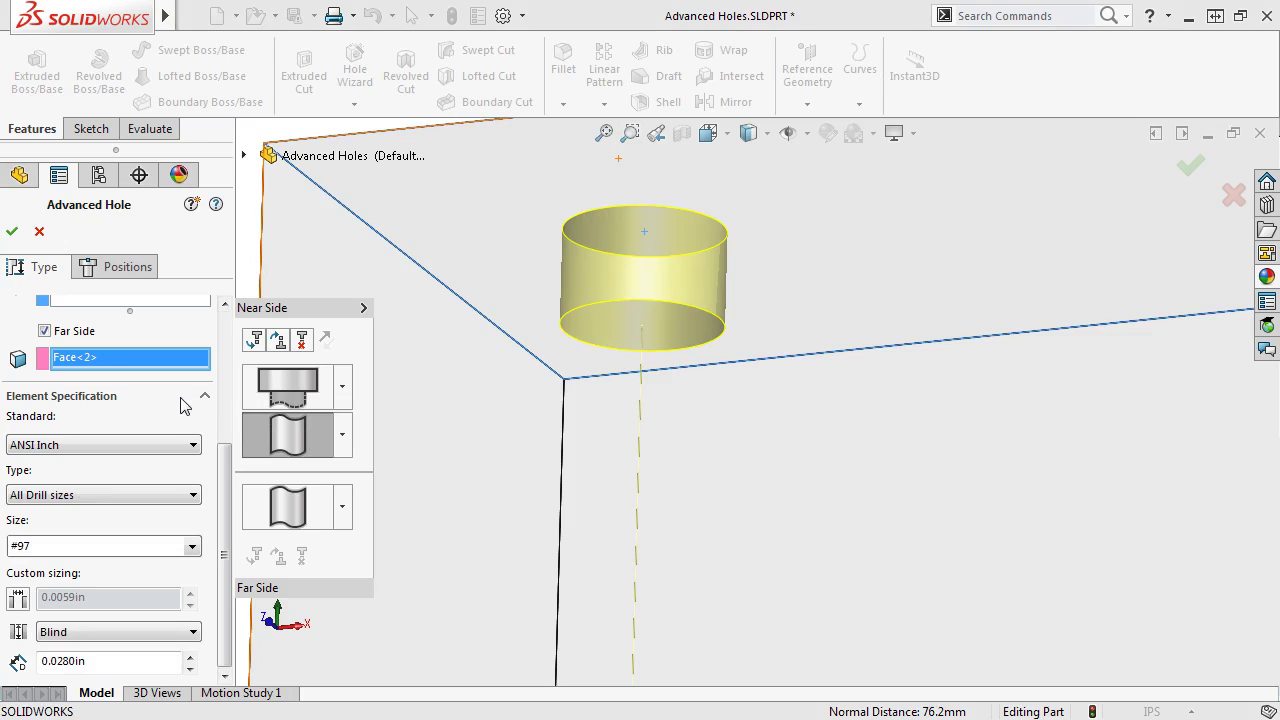
- Make the straight section a 3/8 Screw Clearance
{"action": "left_click", "coordinate": [175, 485]}
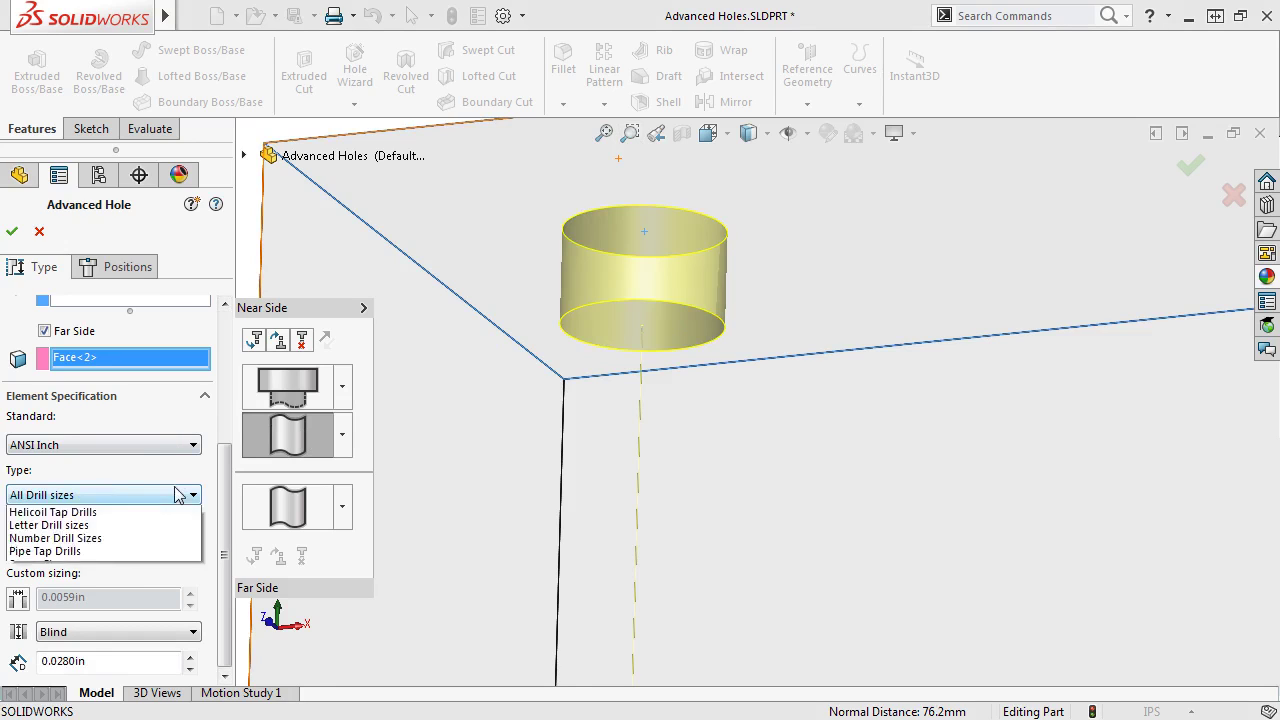
{"action": "left_click", "coordinate": [168, 607]}
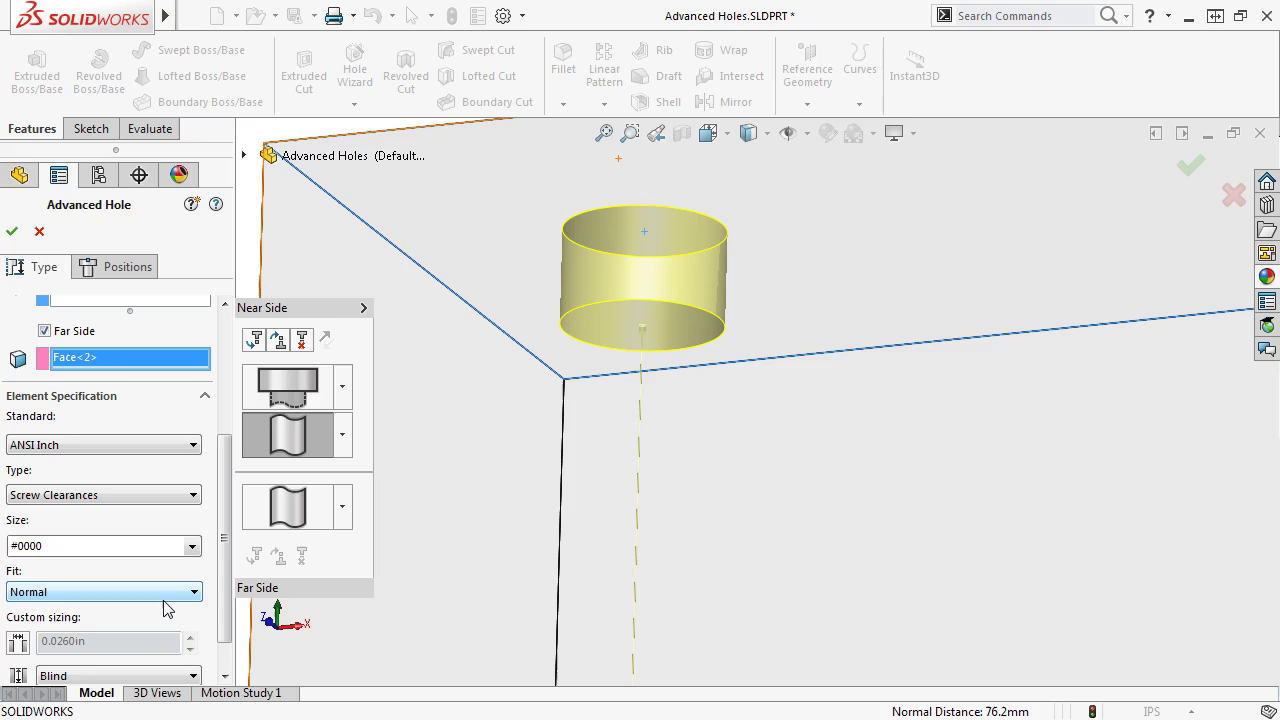
{"action": "left_click", "coordinate": [191, 546]}
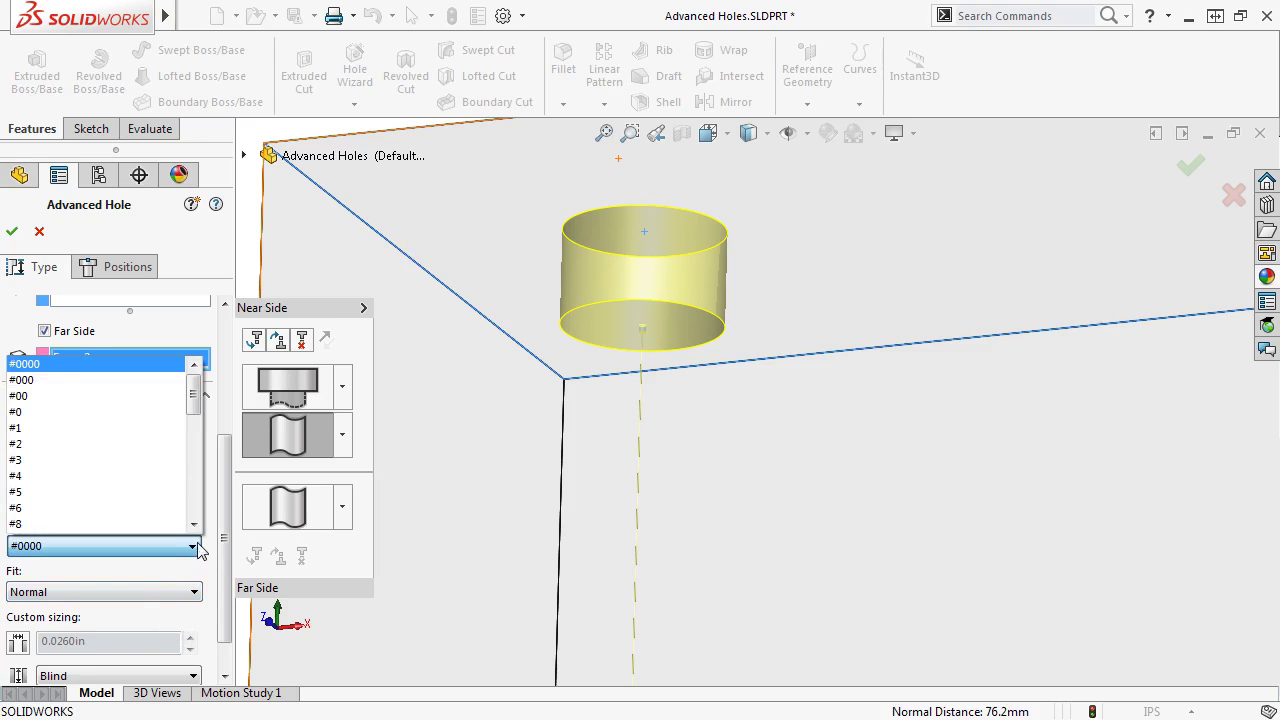
{"action": "left_click", "coordinate": [194, 524]}
{"action": "left_click", "coordinate": [194, 524]}
{"action": "left_click", "coordinate": [194, 524]}
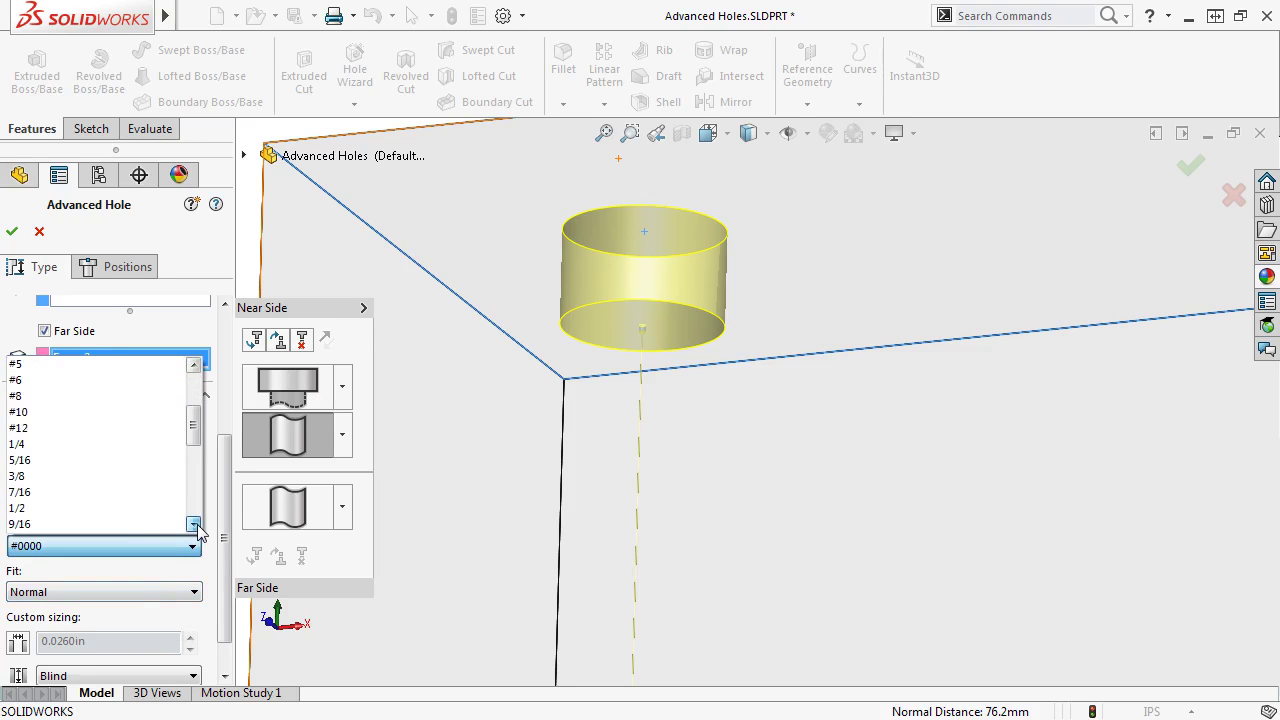
{"action": "left_click", "coordinate": [175, 468]}
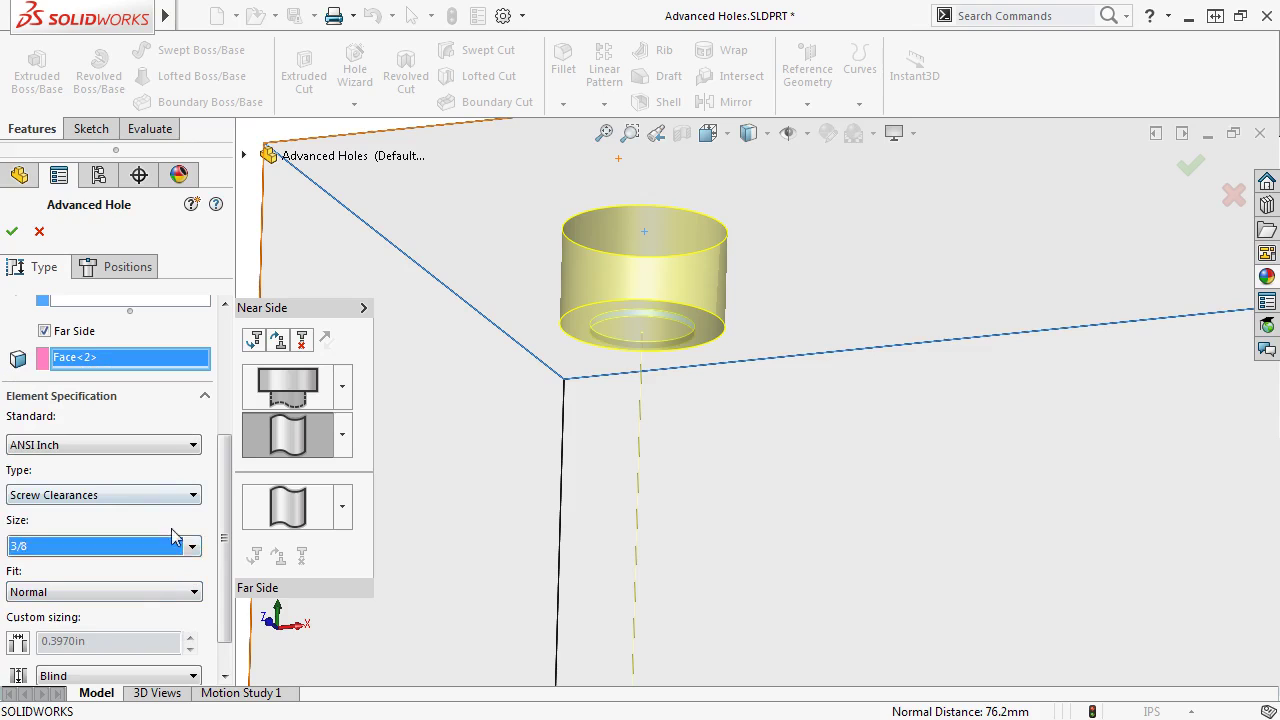
- Keep Normal fit and Blind end condition, with a depth of 1.0000 in
{"action": "left_click", "coordinate": [177, 593]}
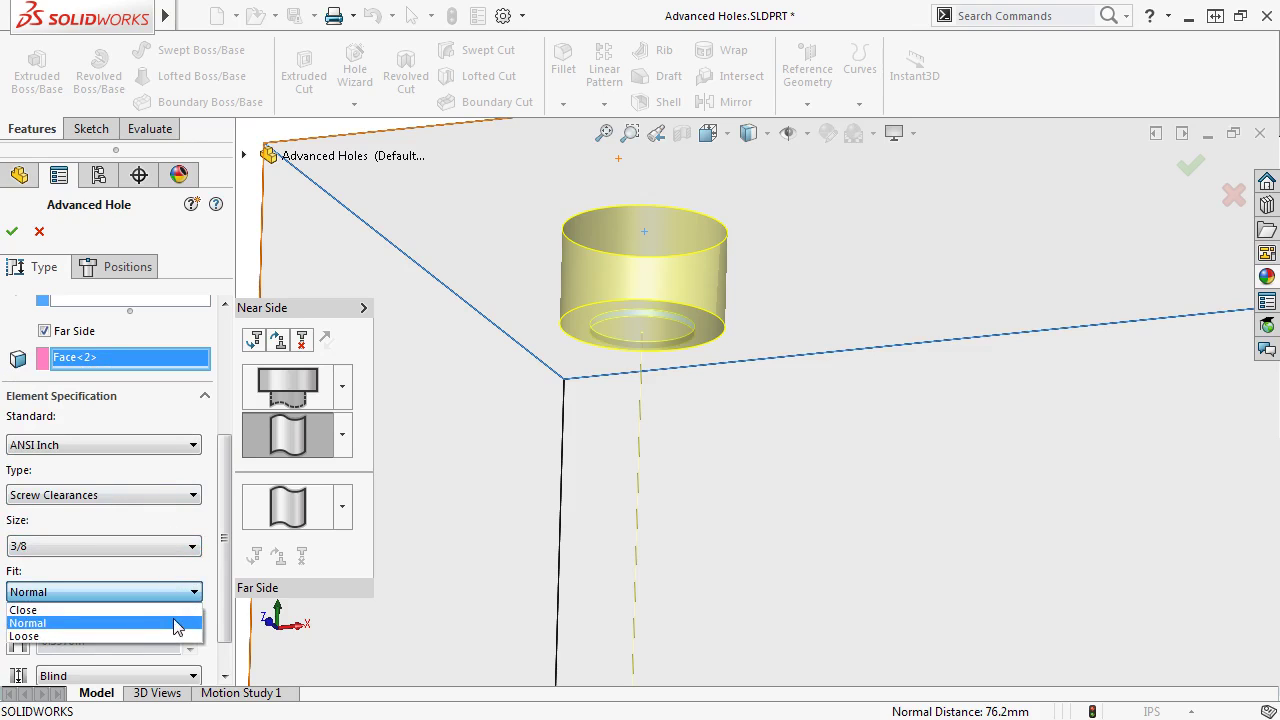
{"action": "left_click", "coordinate": [177, 625]}
{"action": "scroll", "coordinate": [232, 660], "scroll_direction": "down", "scroll_amount": 1}
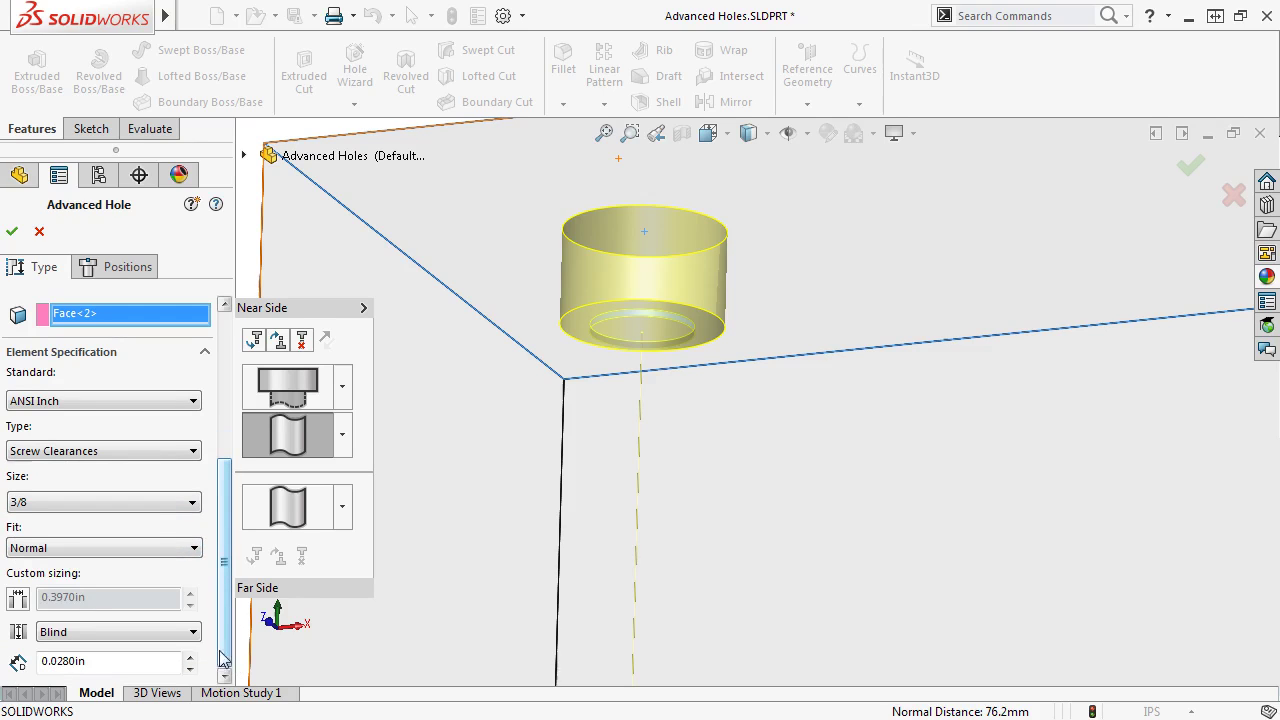
{"action": "left_click", "coordinate": [193, 632]}
{"action": "key", "text": "Escape"}
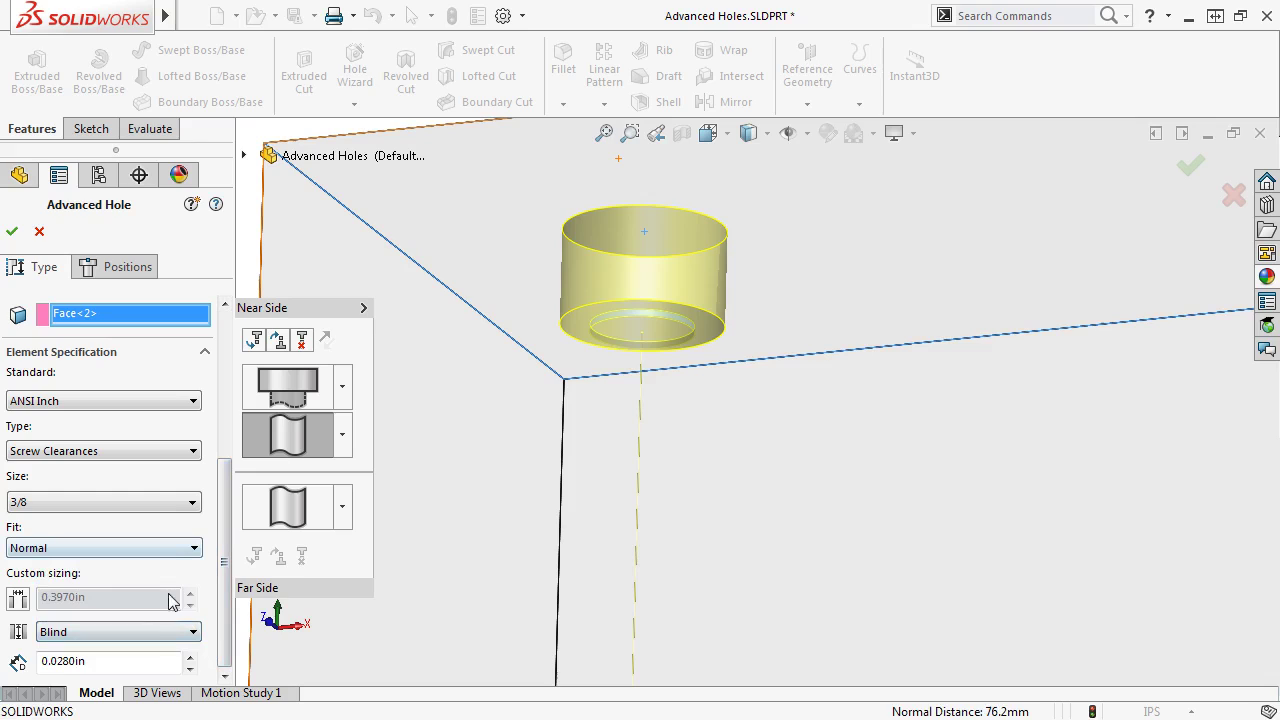
{"action": "type", "text": "1"}
{"action": "key", "text": "Return"}
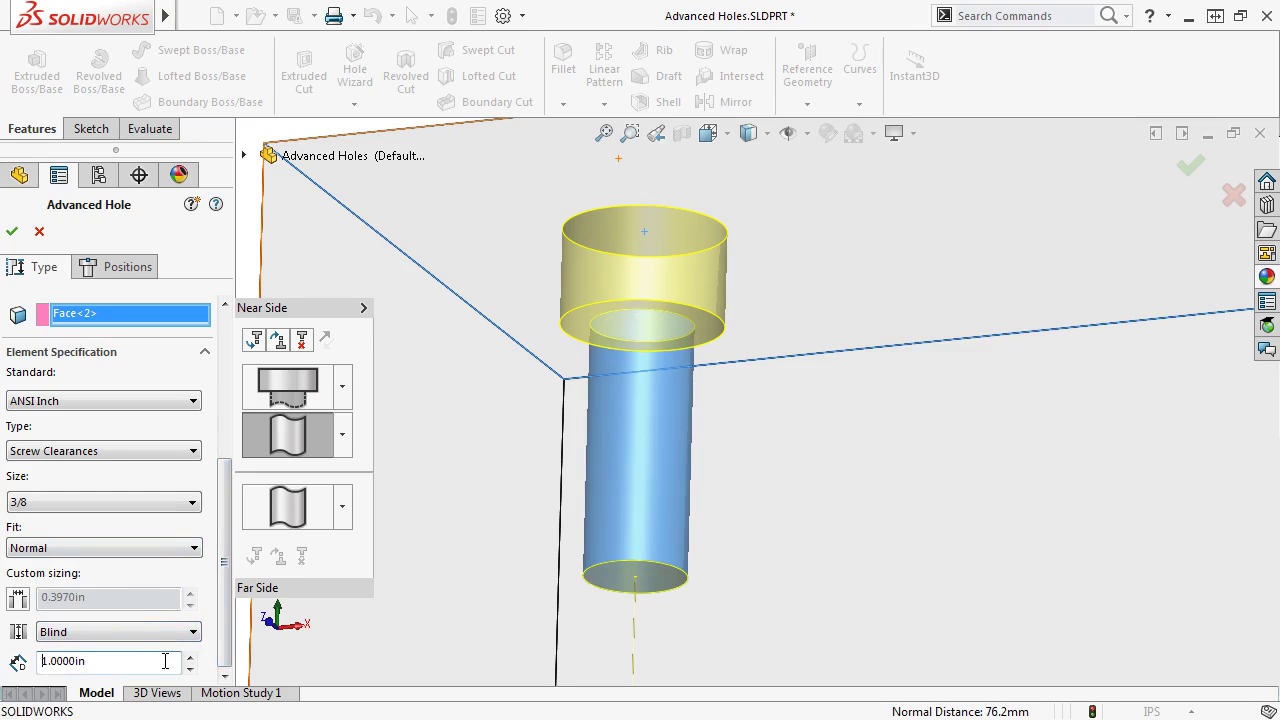
- Make the far side element a straight Tapped hole
{"action": "left_click", "coordinate": [297, 528]}
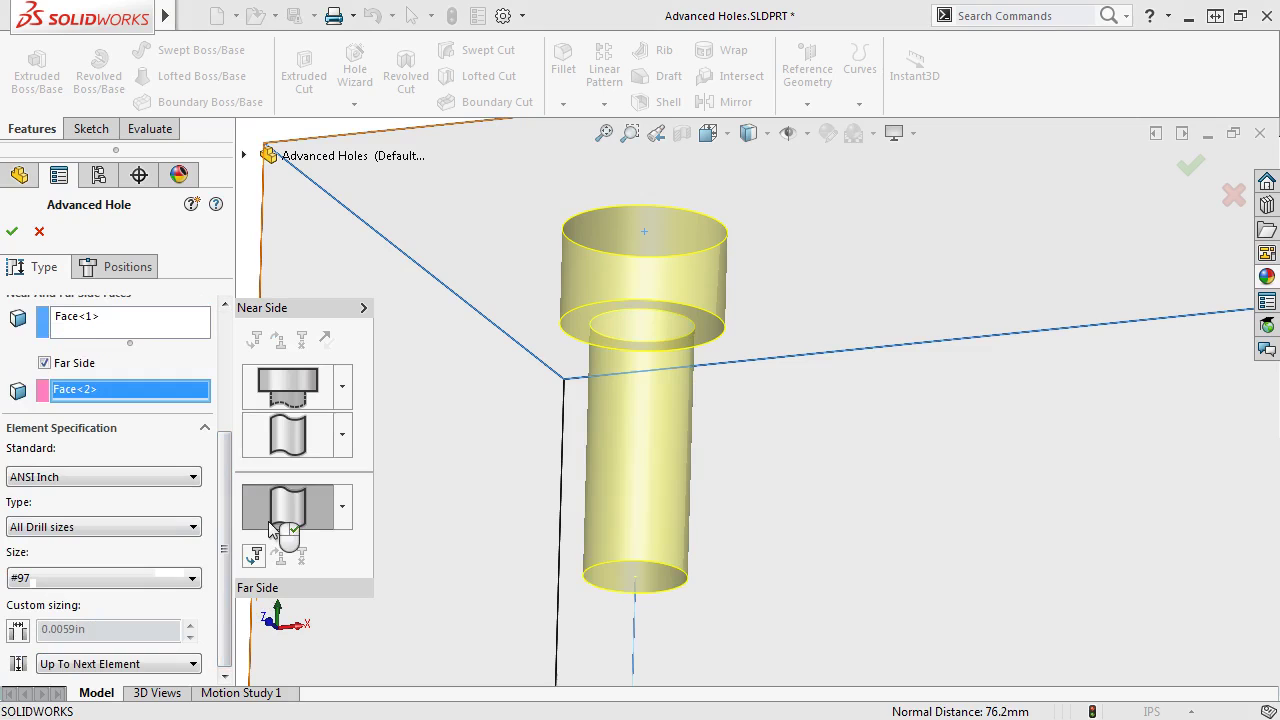
{"action": "left_click", "coordinate": [341, 507]}
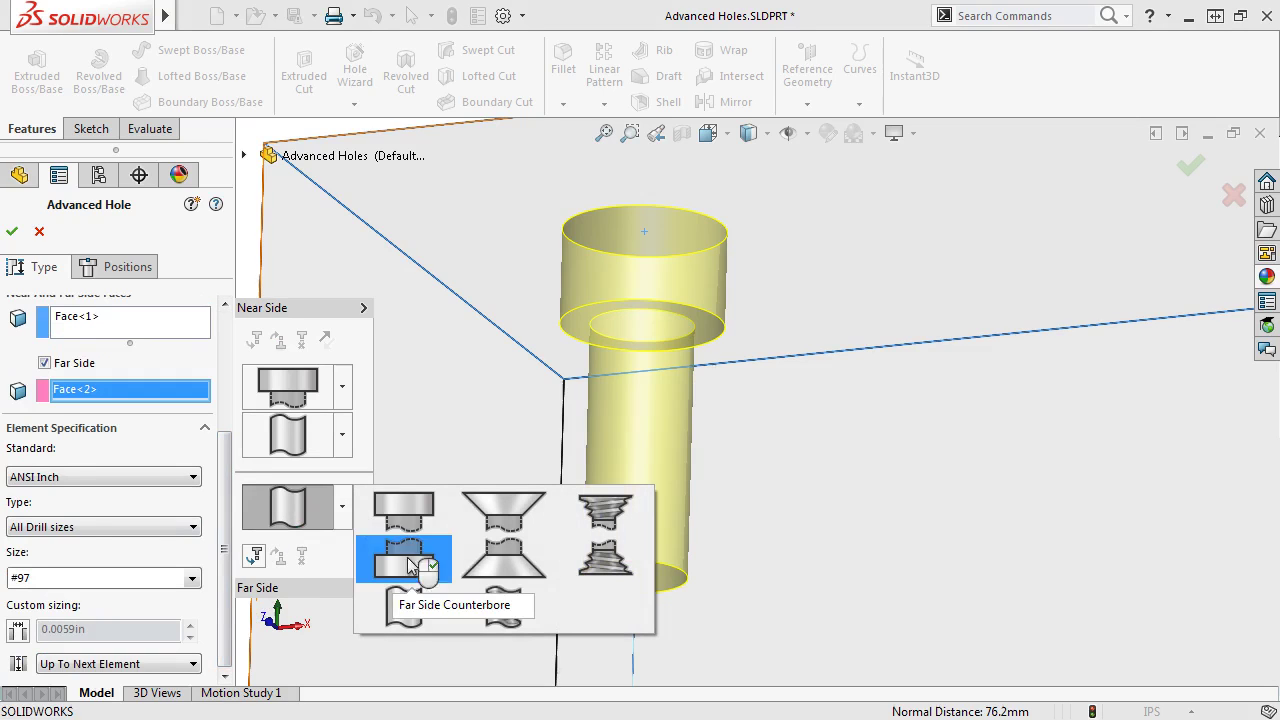
{"action": "left_click", "coordinate": [503, 608]}
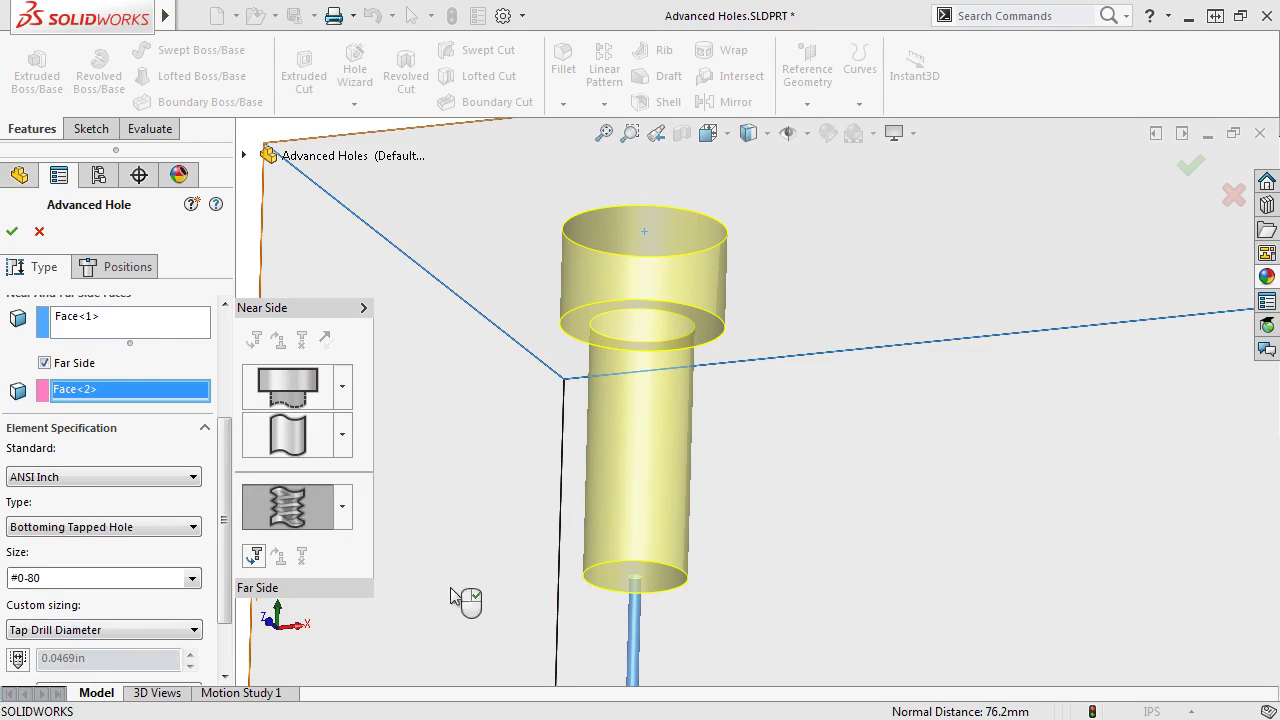
{"action": "left_click_drag", "start_coordinate": [226, 457], "coordinate": [226, 500]}
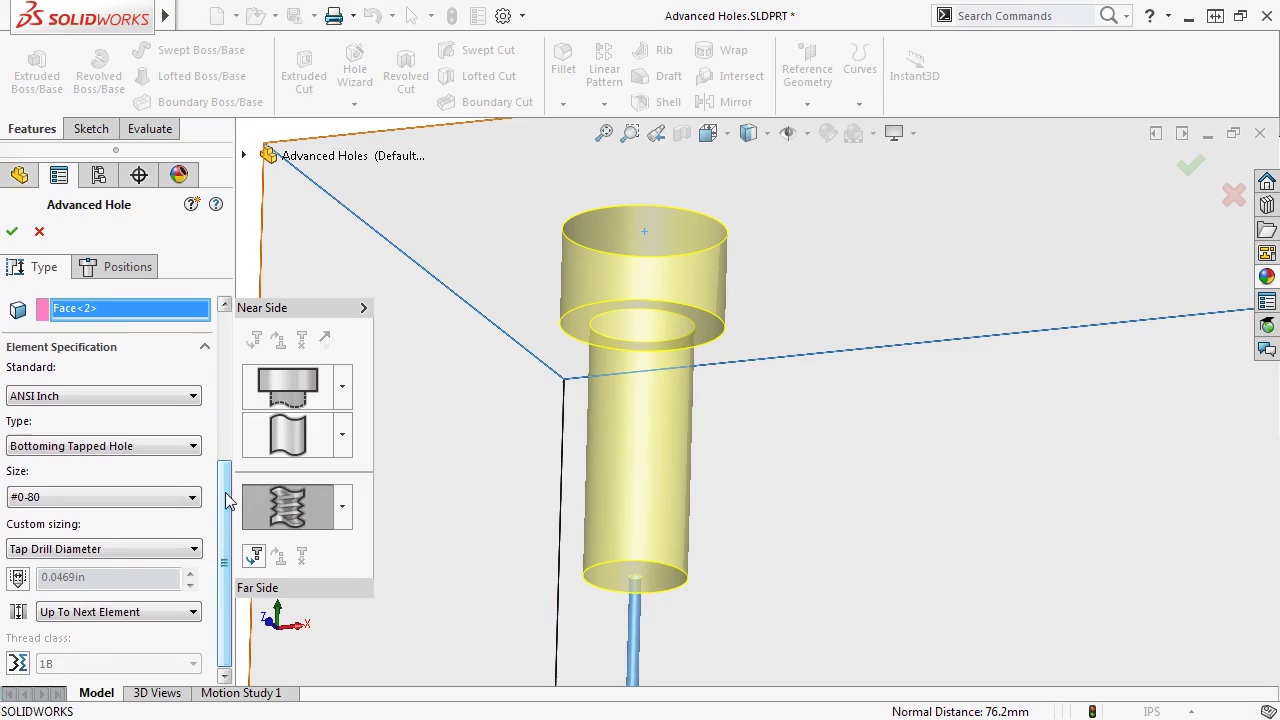
{"action": "left_click", "coordinate": [193, 446]}
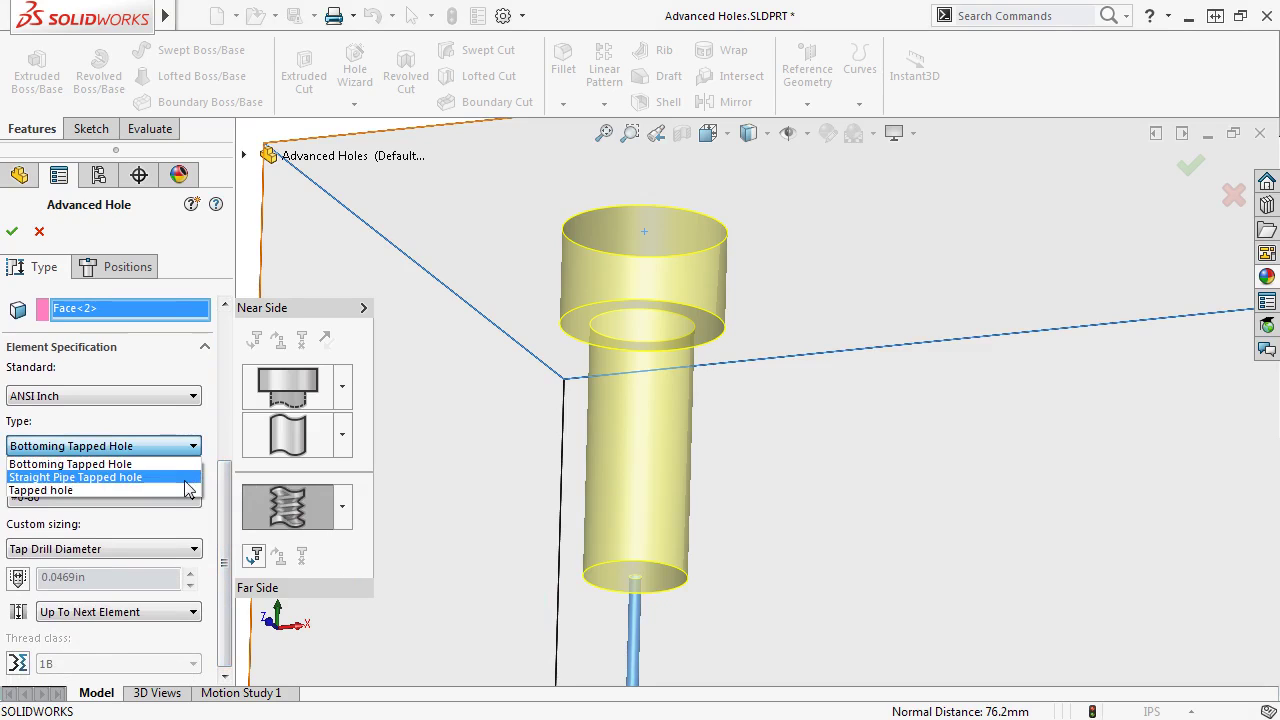
{"action": "left_click", "coordinate": [187, 491]}
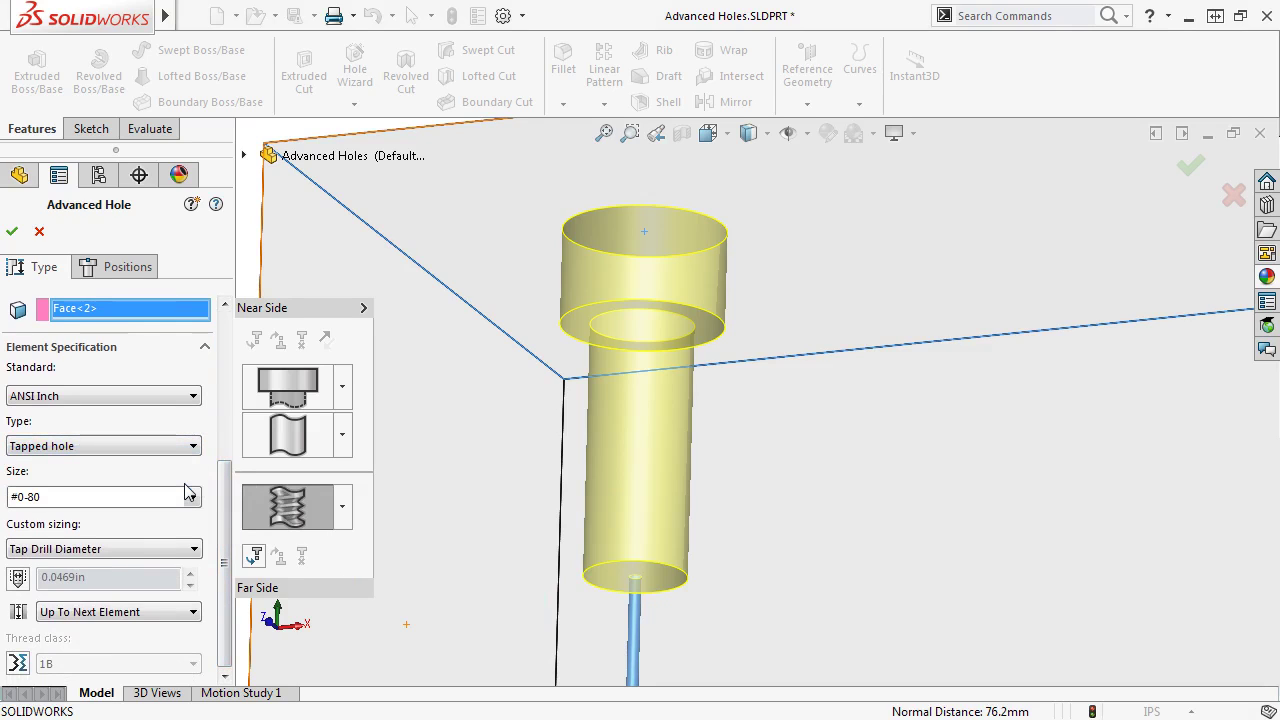
- Set the tapped hole size to 3/8-16, keeping Up To Next Element as the end condition
{"action": "left_click", "coordinate": [192, 497]}
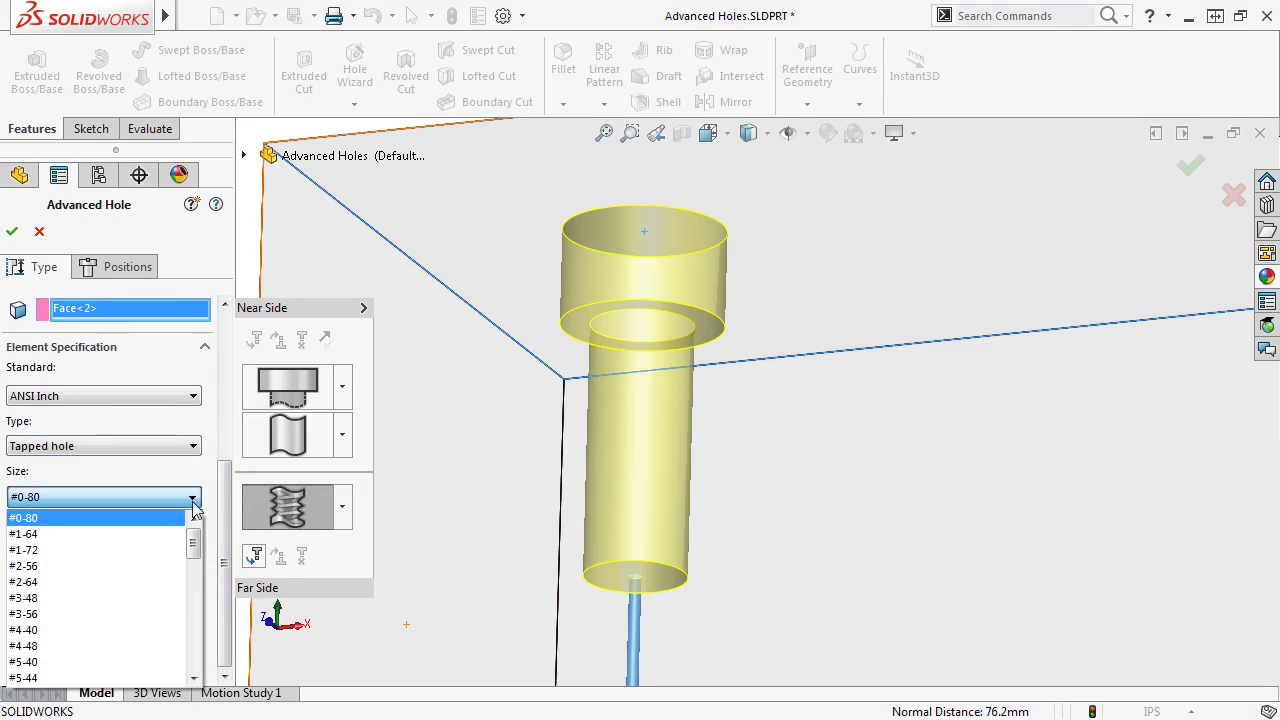
{"action": "left_click", "coordinate": [193, 678]}
{"action": "left_click", "coordinate": [193, 678]}
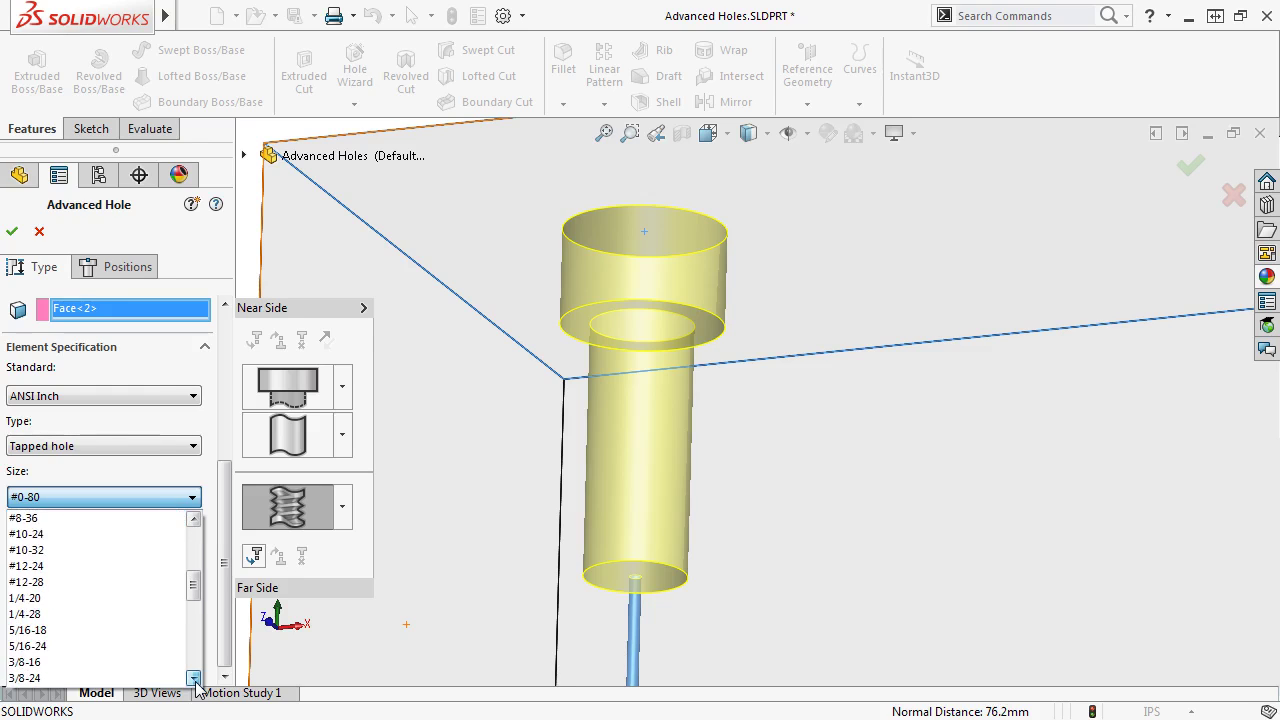
{"action": "left_click", "coordinate": [143, 646]}
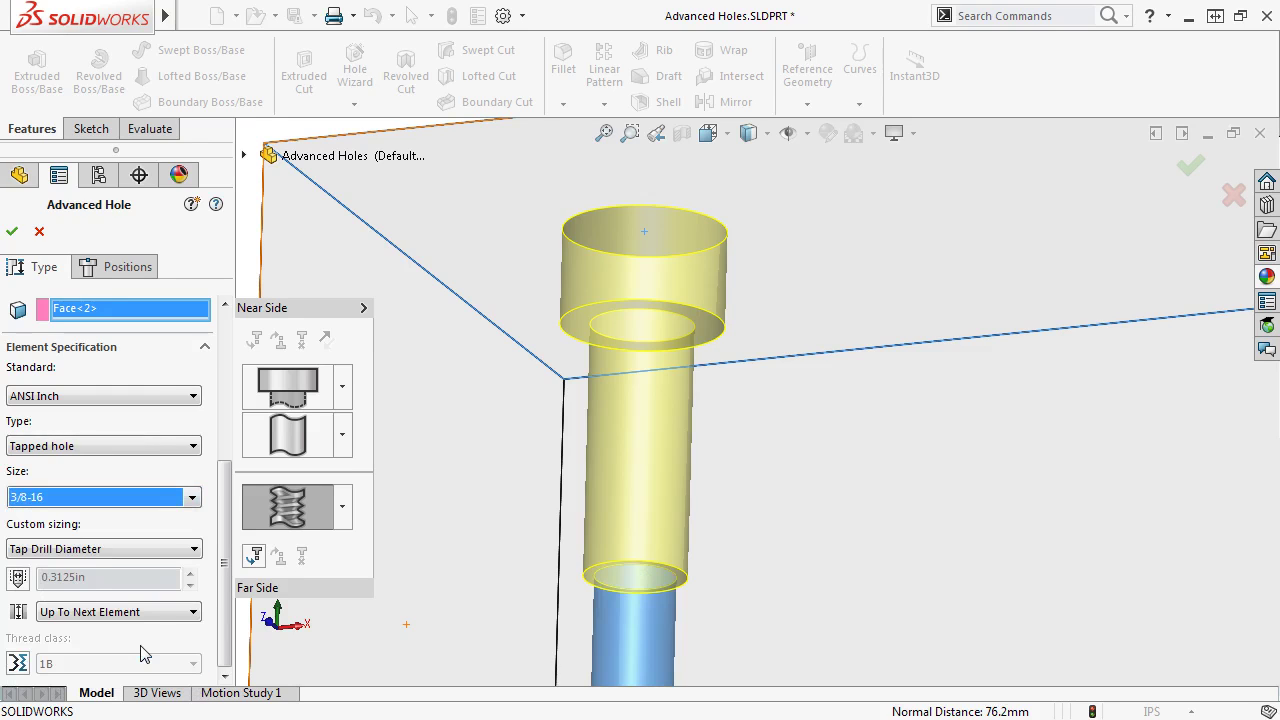
{"action": "middle_click_drag", "start_coordinate": [717, 598], "coordinate": [733, 657]}
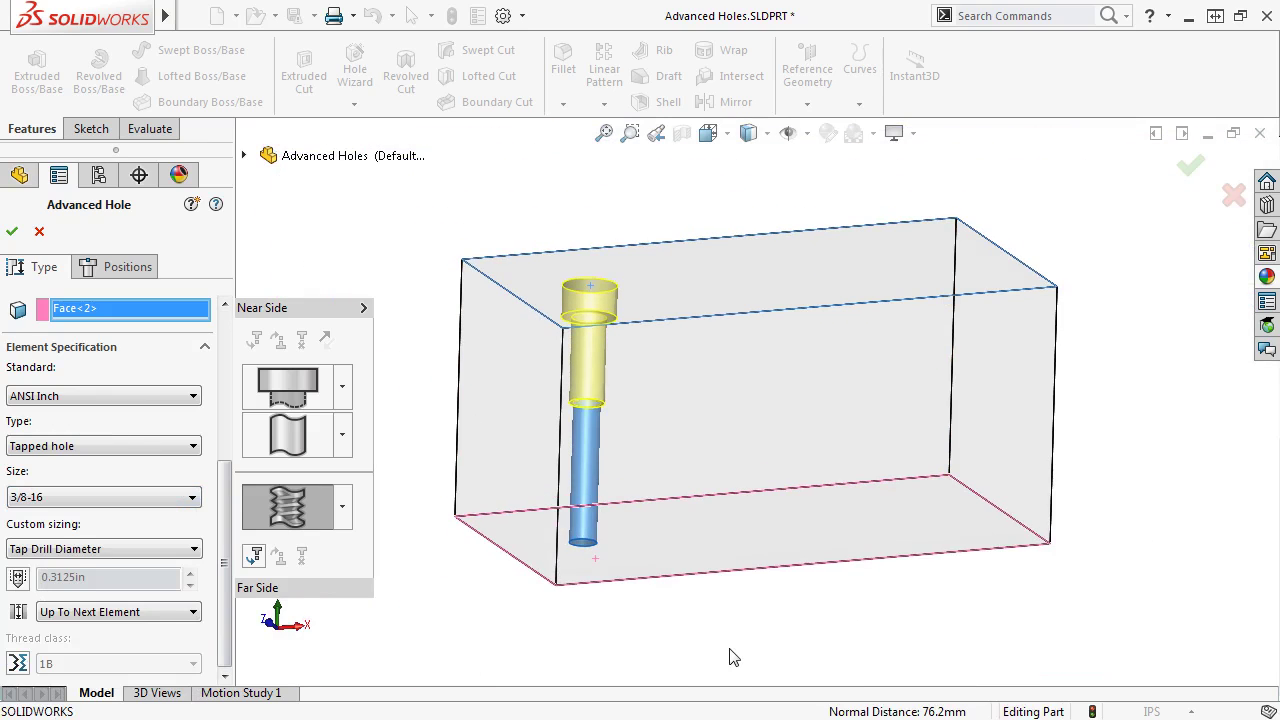
{"action": "left_click", "coordinate": [198, 613]}
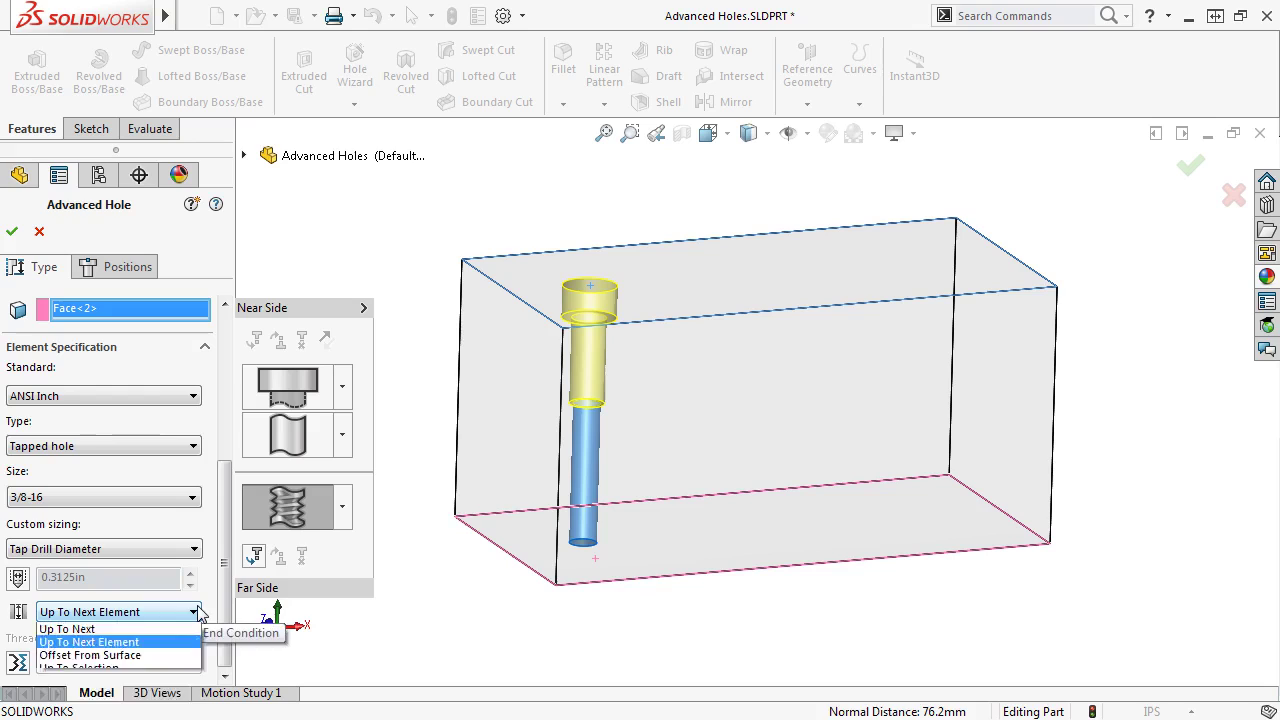
{"action": "left_click", "coordinate": [193, 668]}
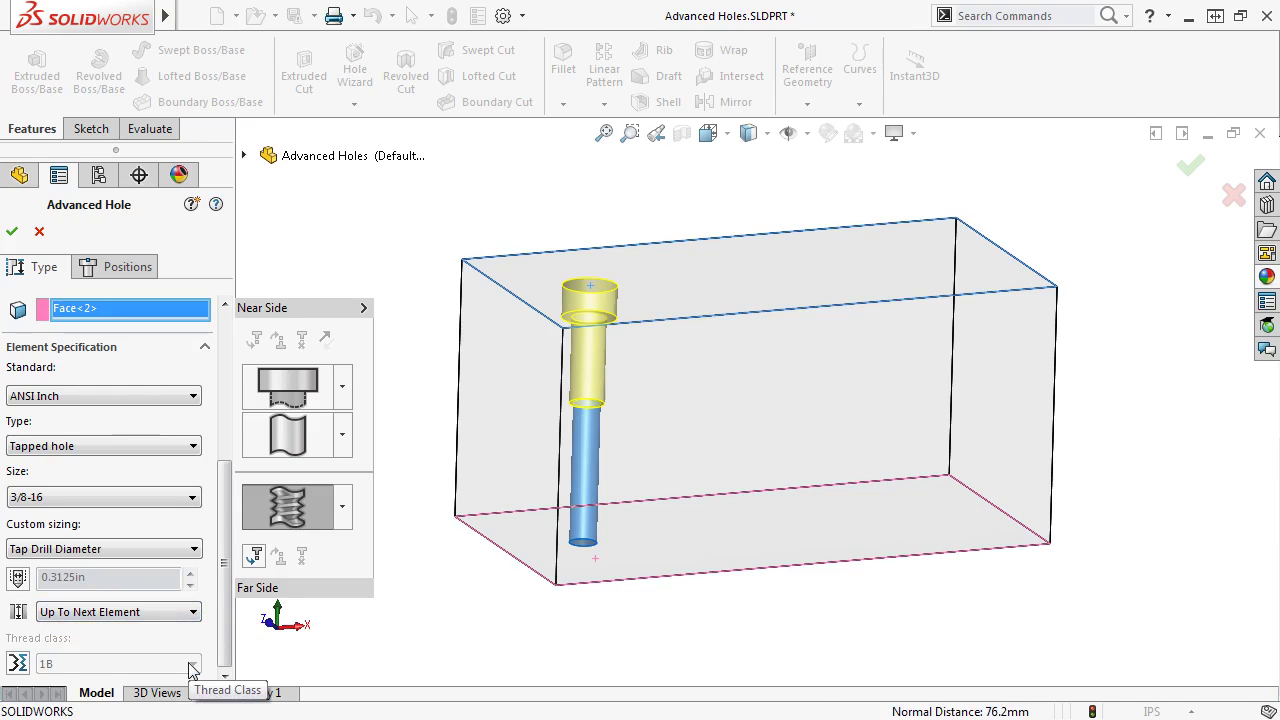
- On the Positions tab, place two hole points on the top face
{"action": "left_click", "coordinate": [135, 274]}
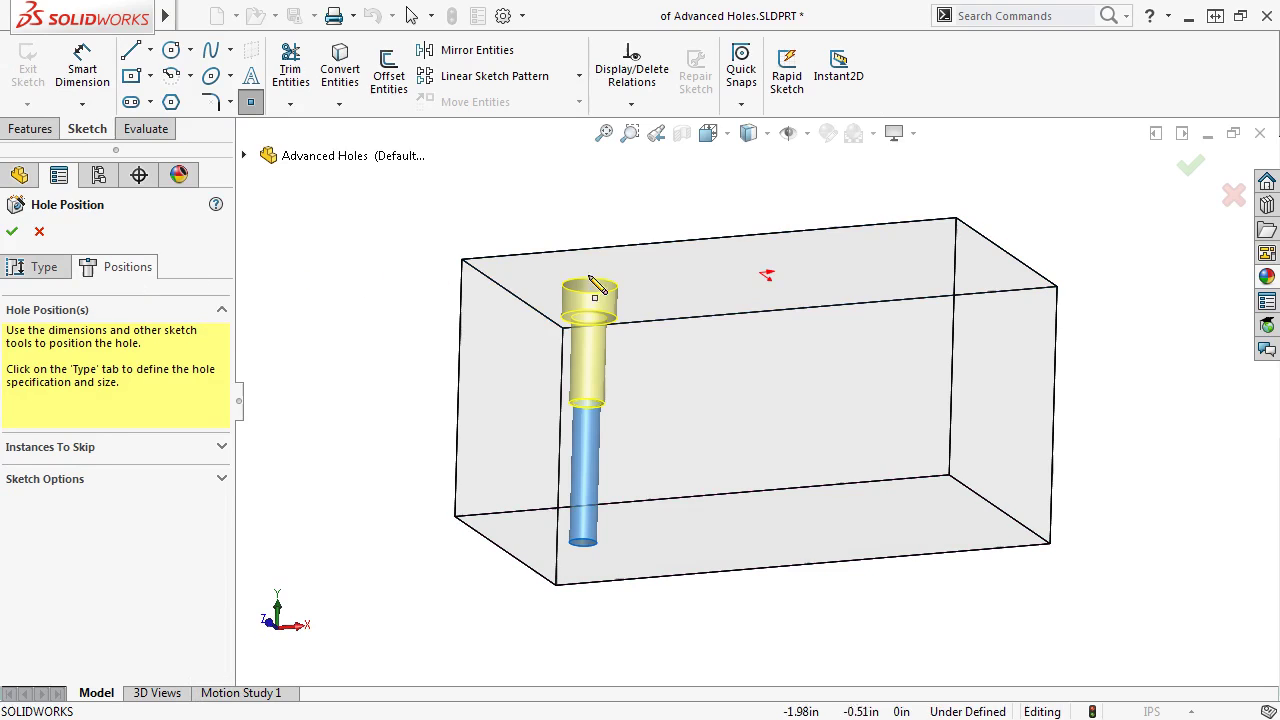
{"action": "left_click", "coordinate": [681, 268]}
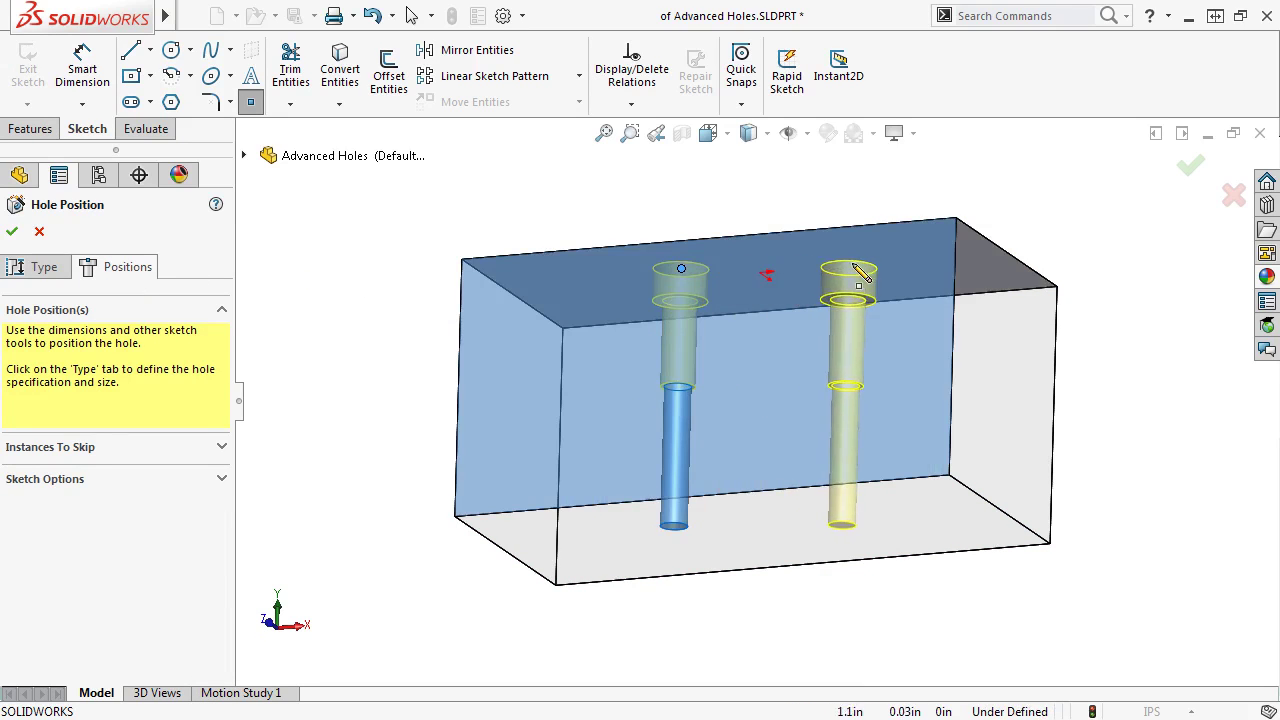
{"action": "left_click", "coordinate": [852, 263]}
{"action": "key", "text": "Escape"}
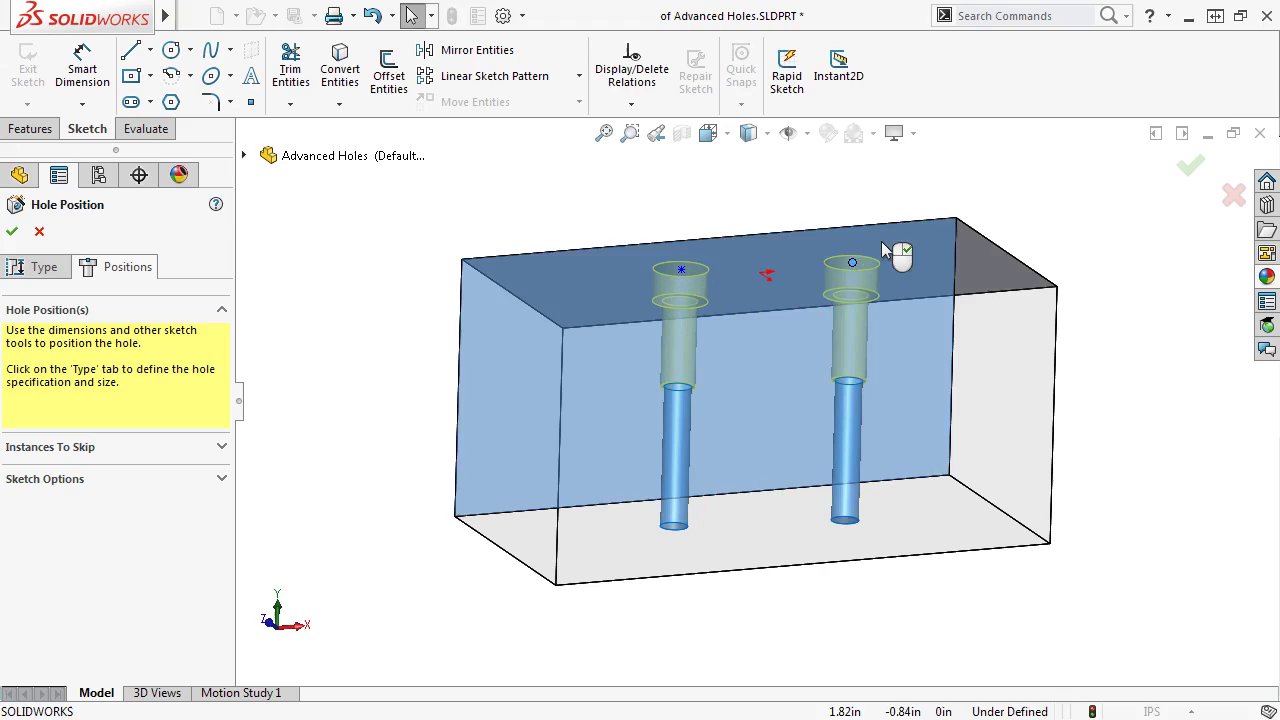
{"action": "key", "text": "ctrl+8"}
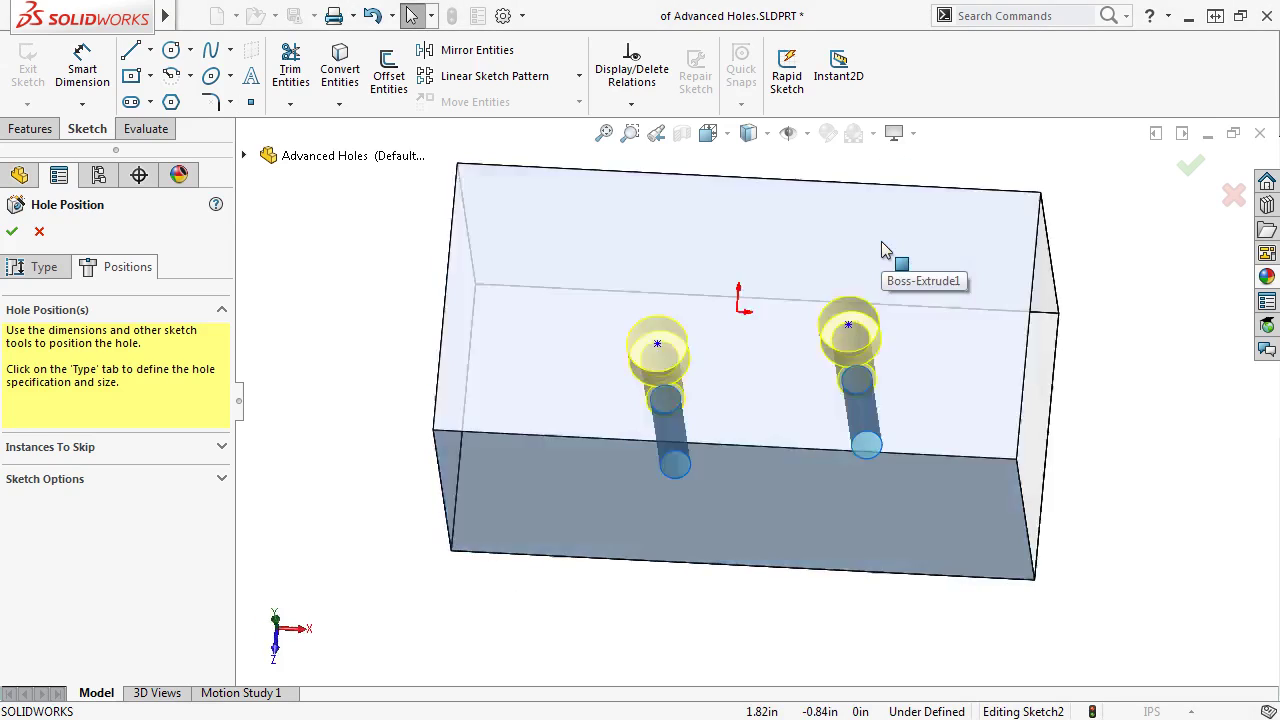
- Add a Horizontal relation between both hole centres and the origin
{"action": "left_click", "coordinate": [677, 442]}
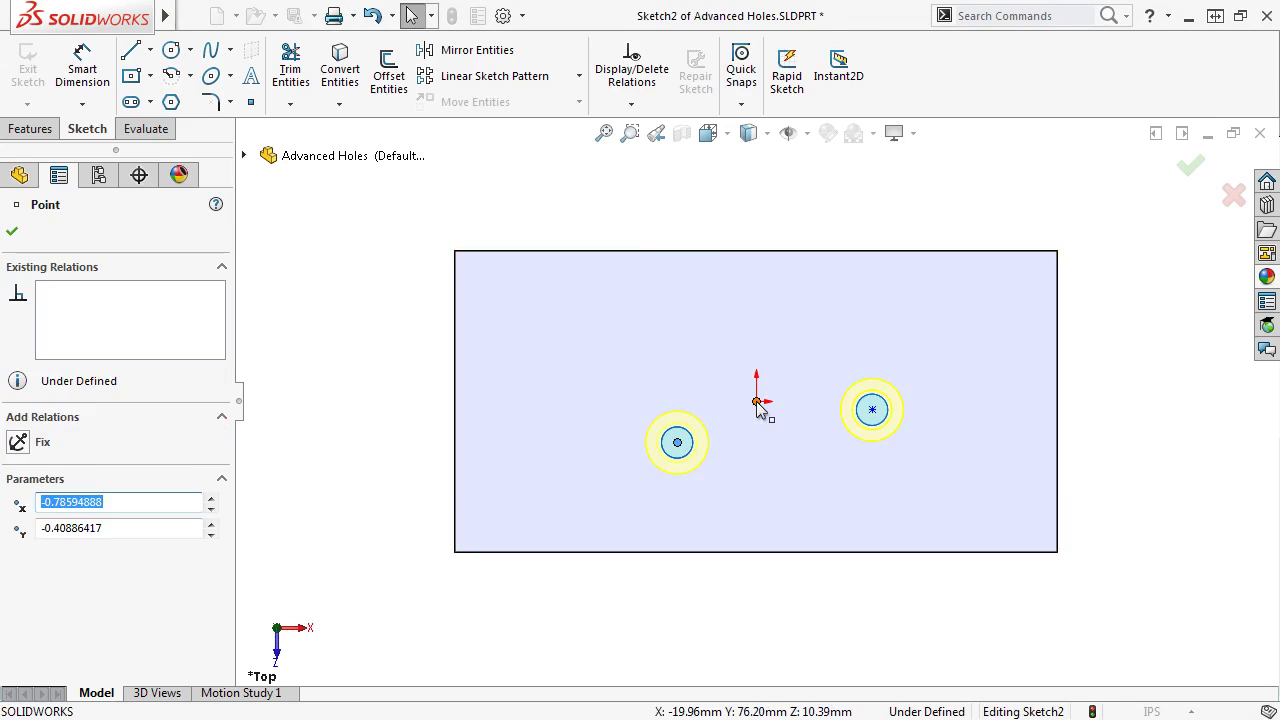
{"action": "left_click", "coordinate": [756, 401], "text": "ctrl"}
{"action": "left_click", "coordinate": [872, 410], "text": "ctrl"}
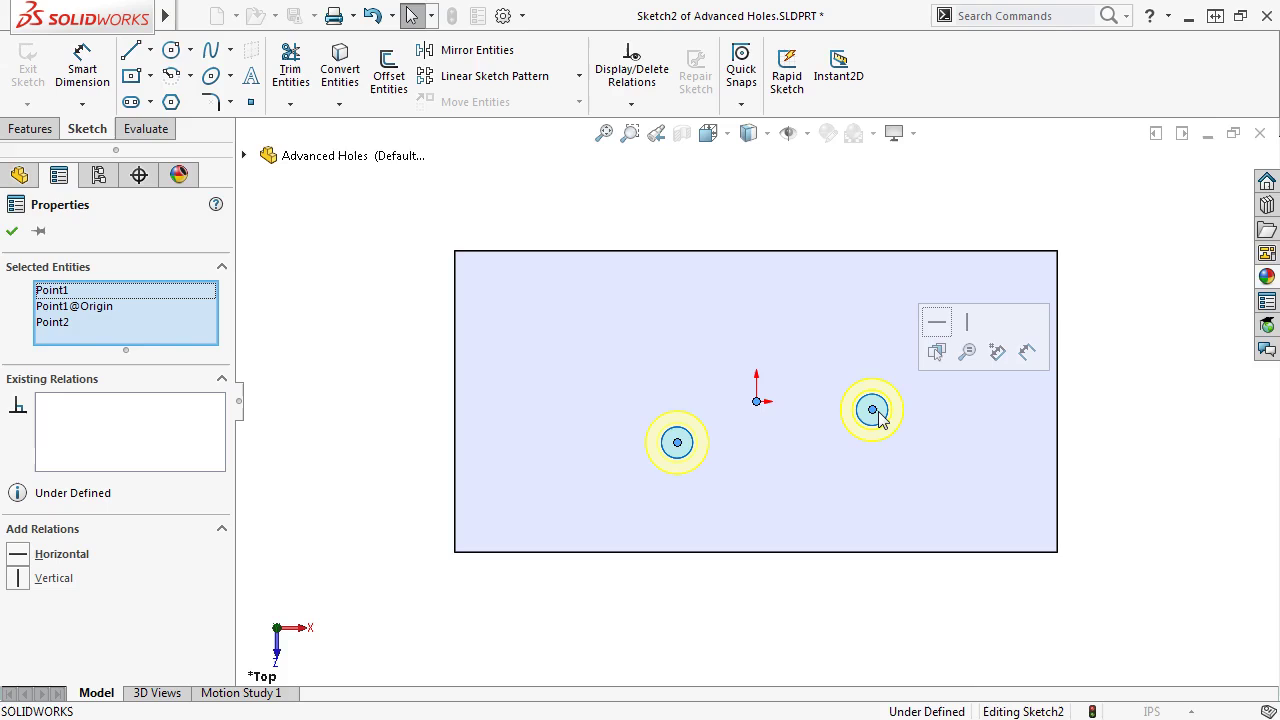
{"action": "left_click", "coordinate": [937, 329]}
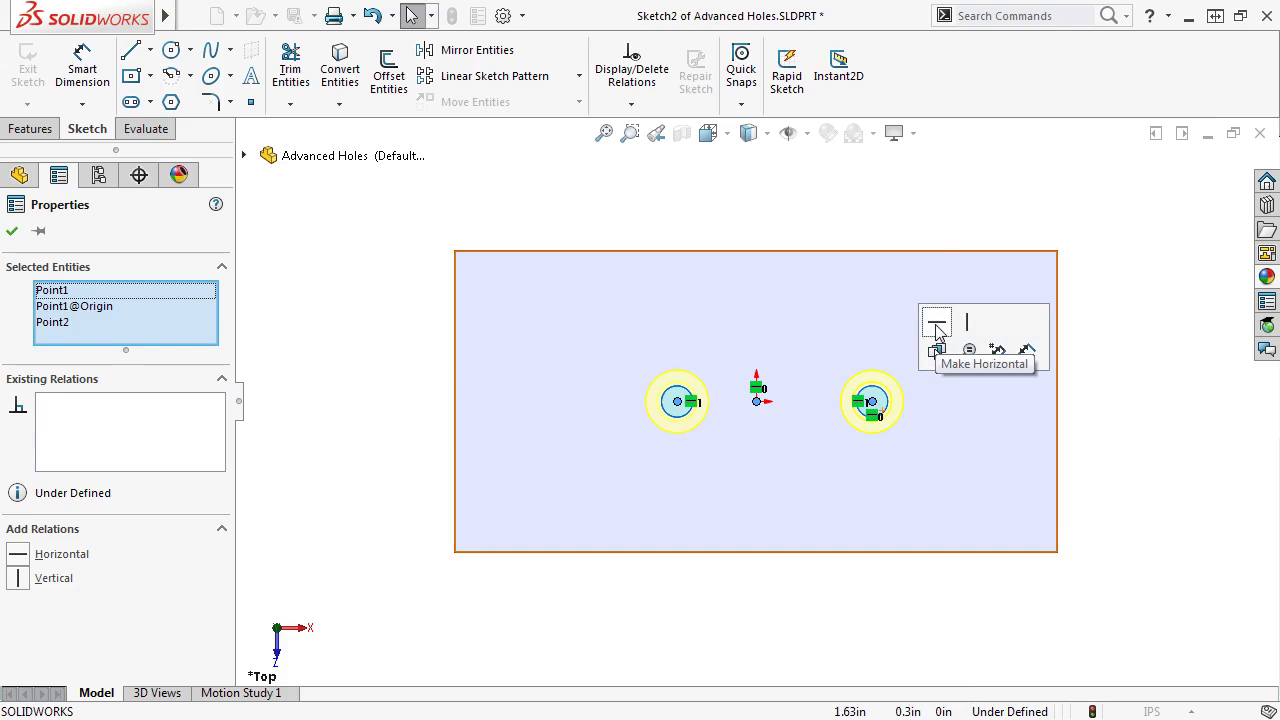
{"action": "left_click", "coordinate": [937, 230]}
- Dimension the right hole 1.00 in from the origin
{"action": "right_click_drag", "start_coordinate": [937, 230], "coordinate": [946, 86]}
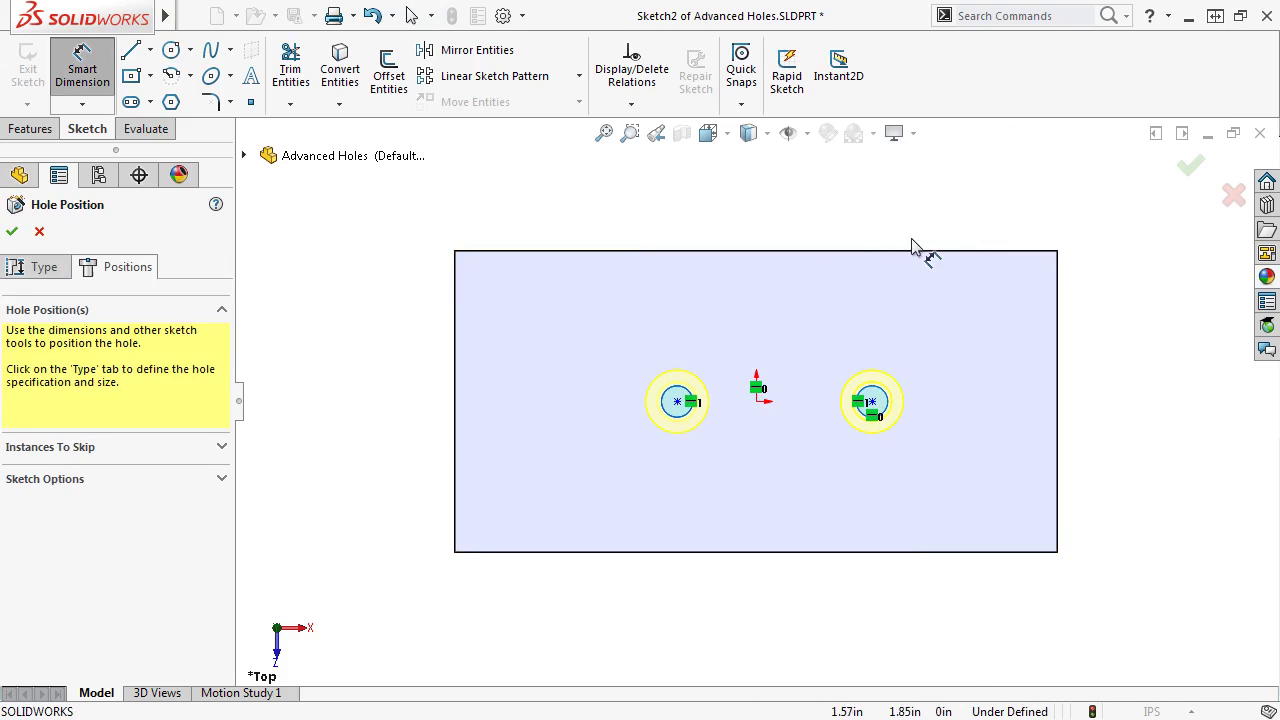
{"action": "left_click", "coordinate": [870, 404]}
{"action": "left_click", "coordinate": [765, 410]}
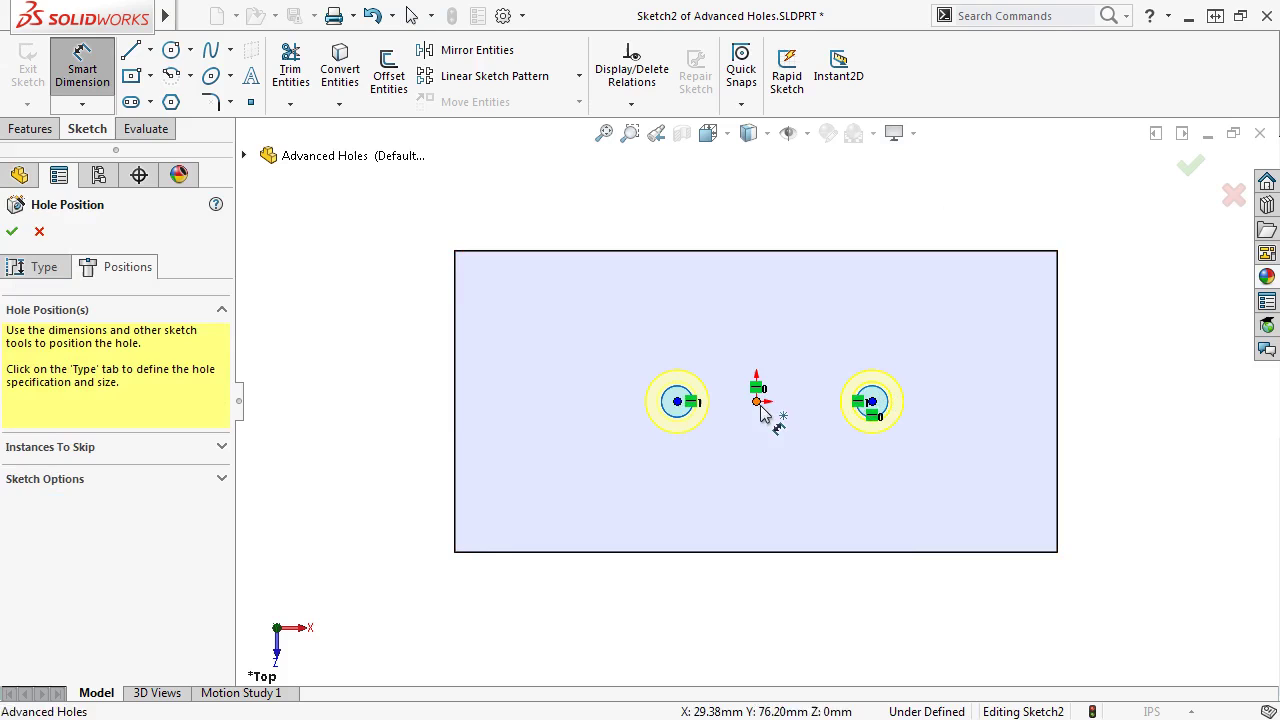
{"action": "left_click", "coordinate": [798, 333]}
{"action": "type", "text": "1"}
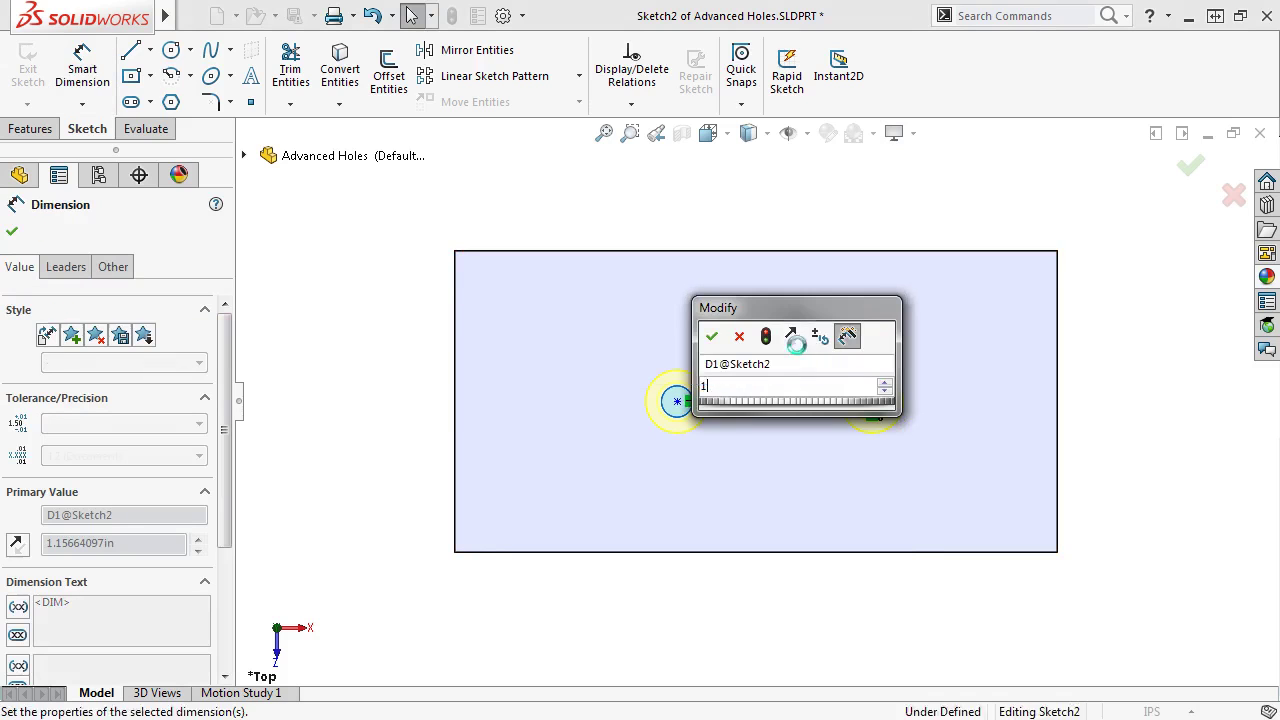
{"action": "key", "text": "Return"}
- Dimension the left hole 1.00 in from the origin and accept the Advanced Hole
{"action": "left_click", "coordinate": [678, 402]}
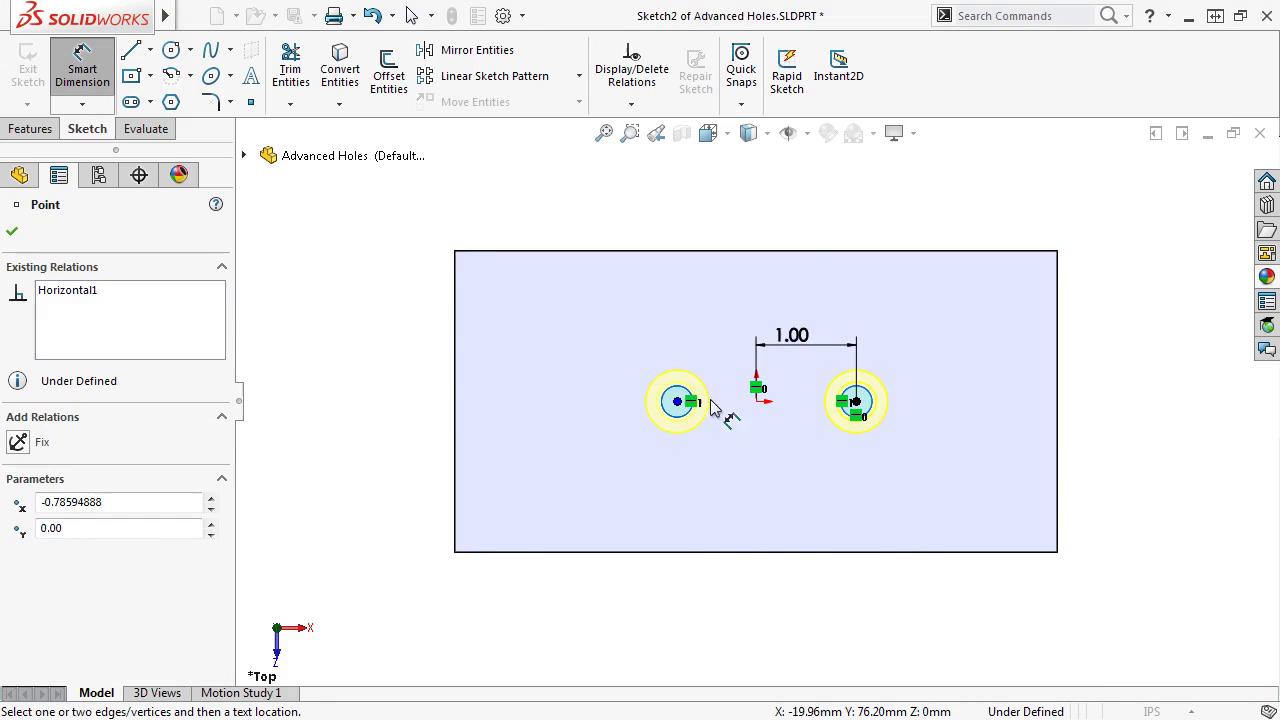
{"action": "left_click", "coordinate": [756, 403]}
{"action": "left_click", "coordinate": [730, 492]}
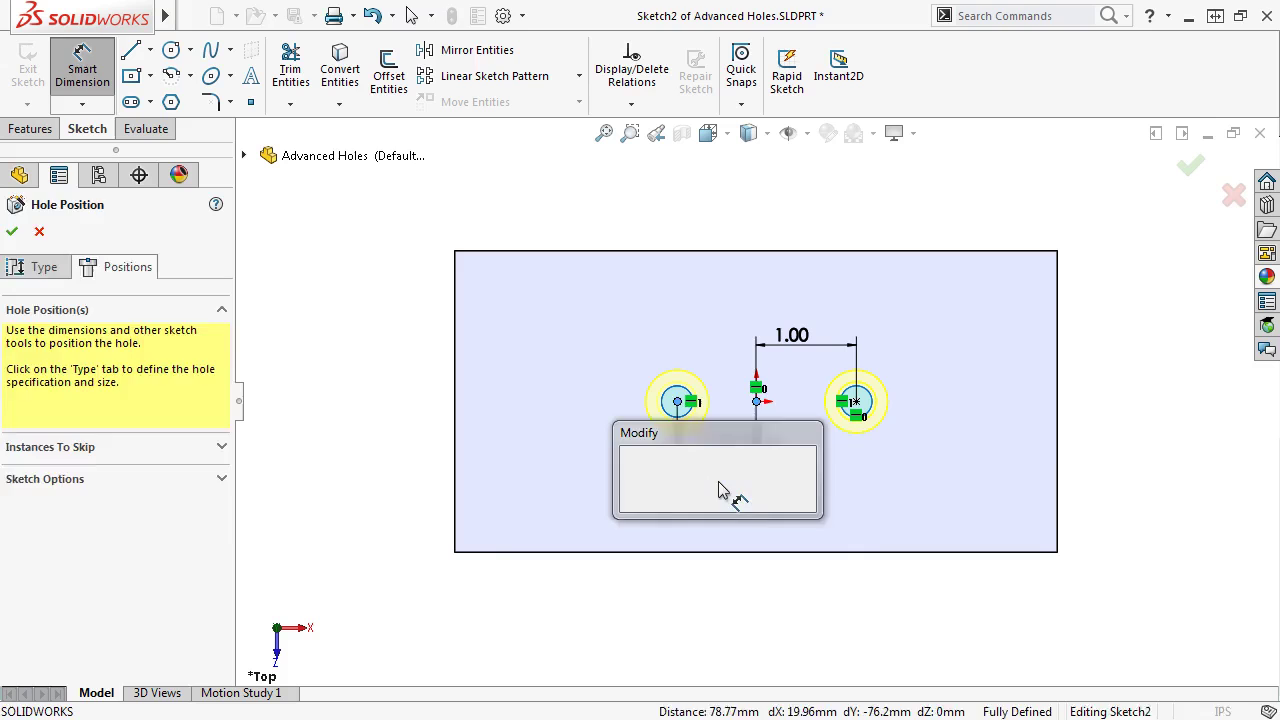
{"action": "type", "text": "1"}
{"action": "key", "text": "Return"}
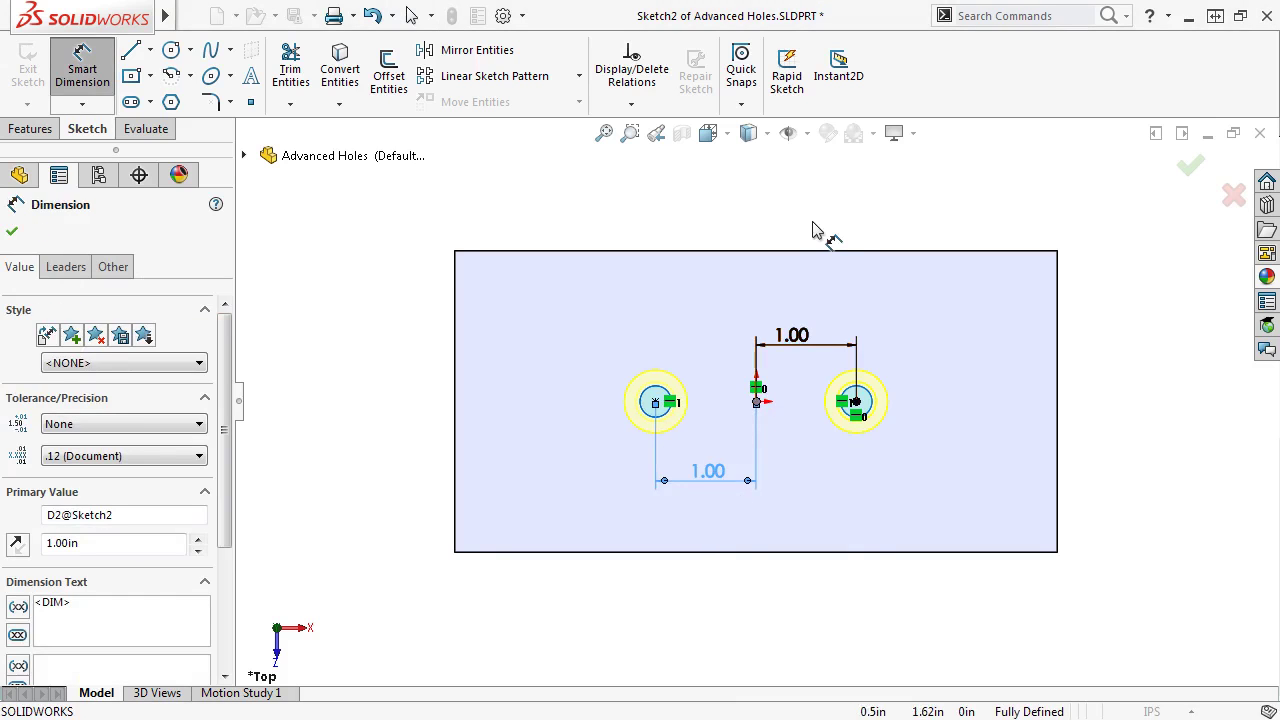
{"action": "left_click", "coordinate": [815, 228]}
{"action": "left_click", "coordinate": [1189, 167]}
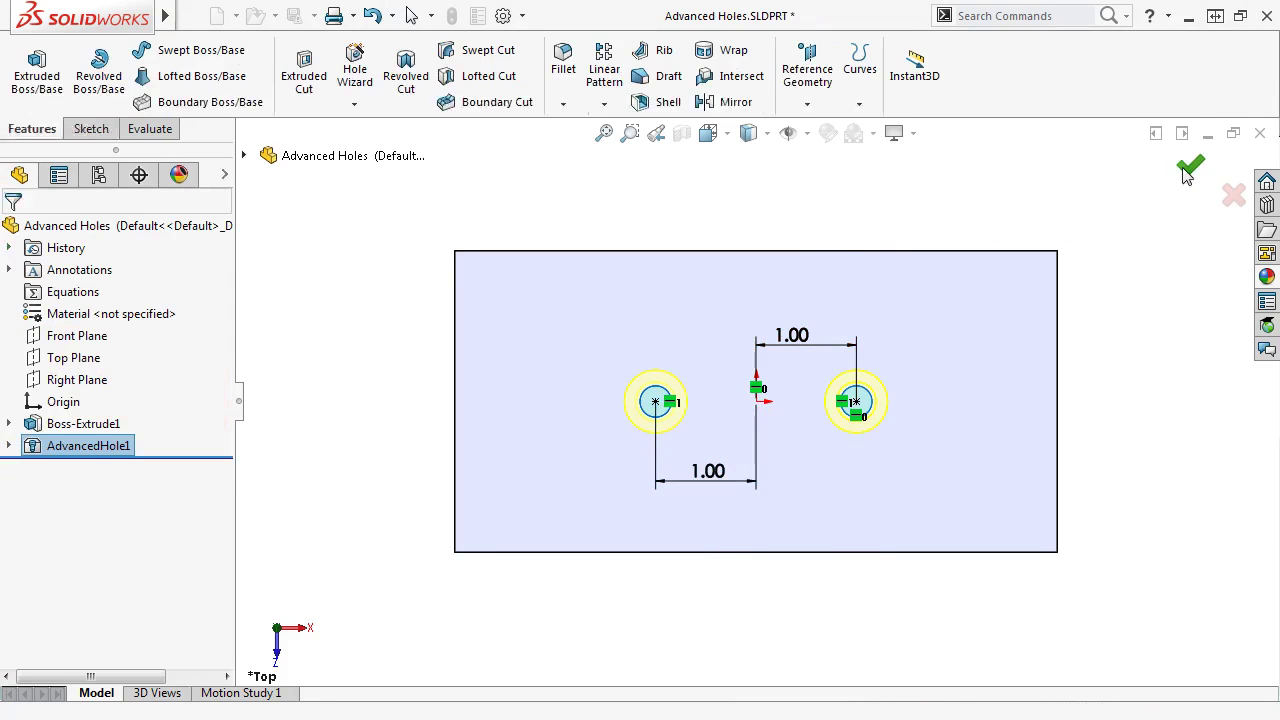